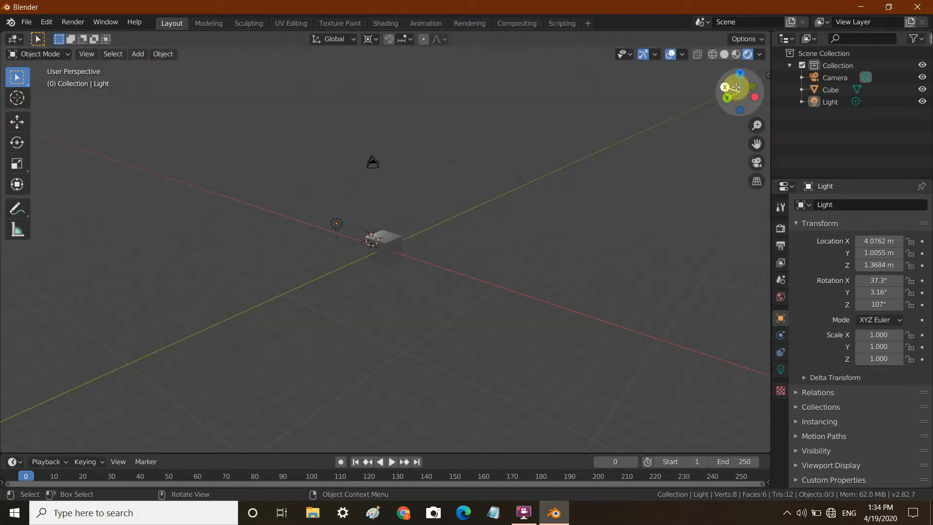
Step: Switch the viewport to Material Preview shading and make the Cube the active object
drag(732, 83, 899, 70)
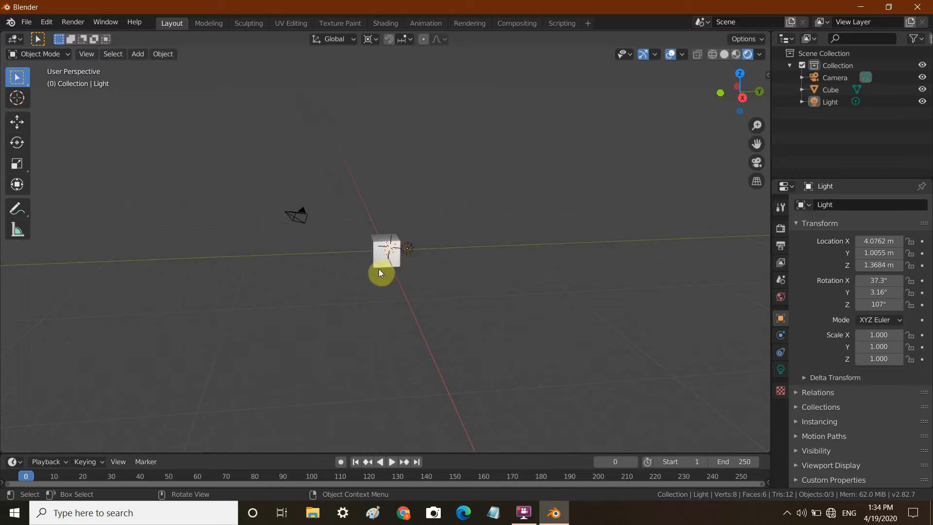
click(736, 55)
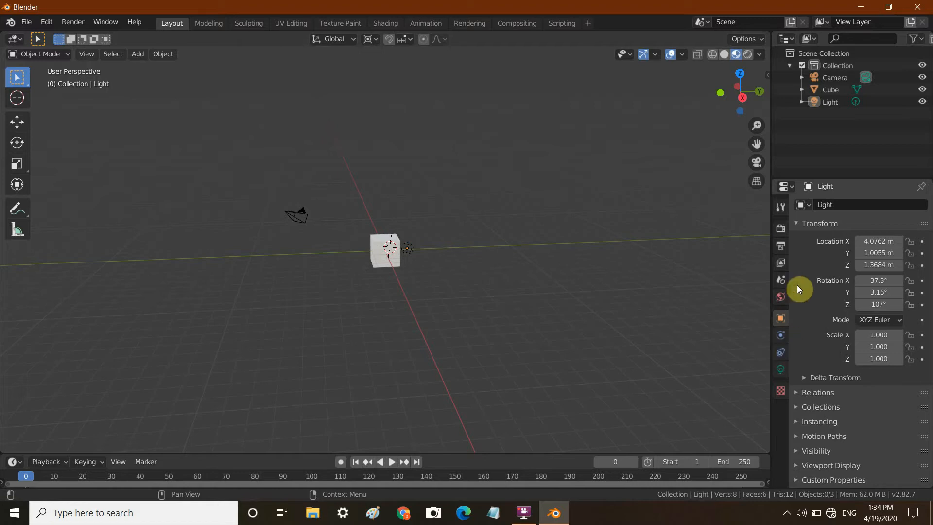
click(804, 205)
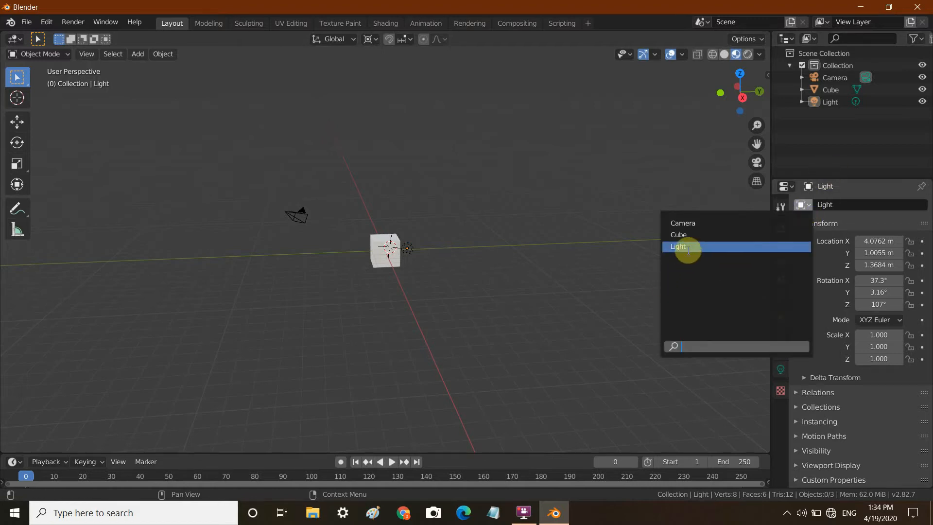
click(686, 235)
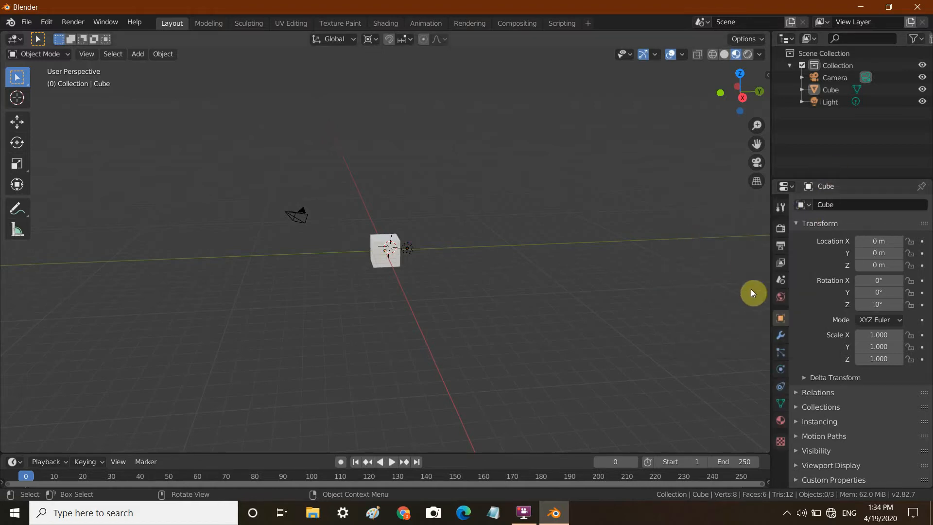
Step: Set the base color of the cube's material to red, with hue 0.012 and saturation 1.000
click(780, 421)
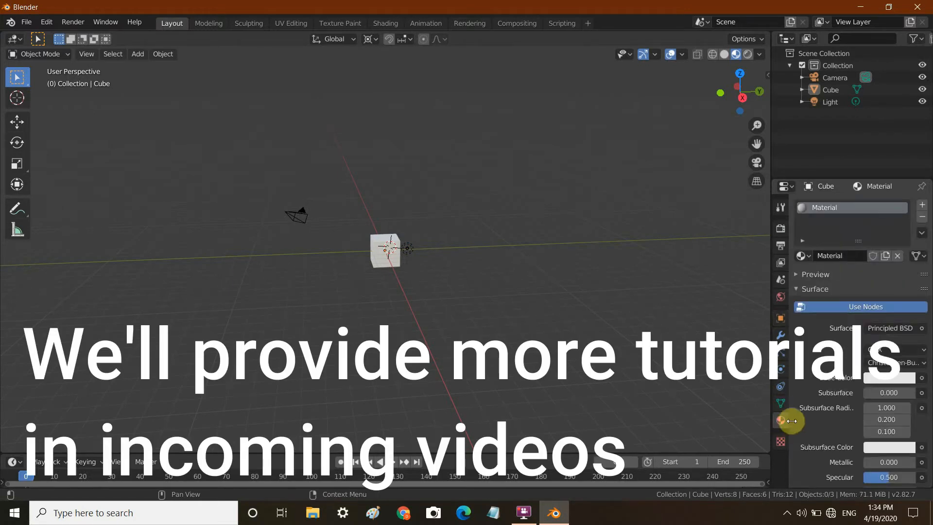
click(890, 379)
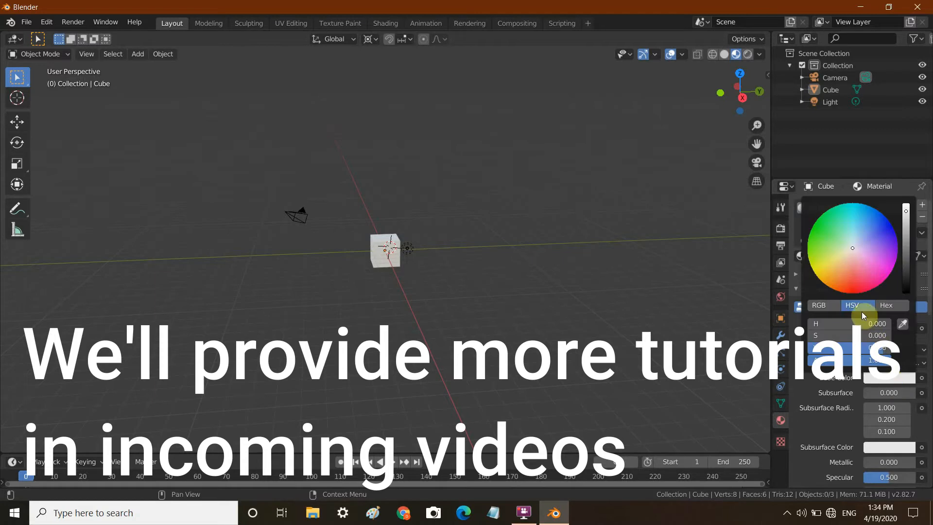
mouse_move(846, 250)
mouse_down()
mouse_move(830, 287)
mouse_move(822, 214)
mouse_move(836, 289)
mouse_move(848, 293)
mouse_up()
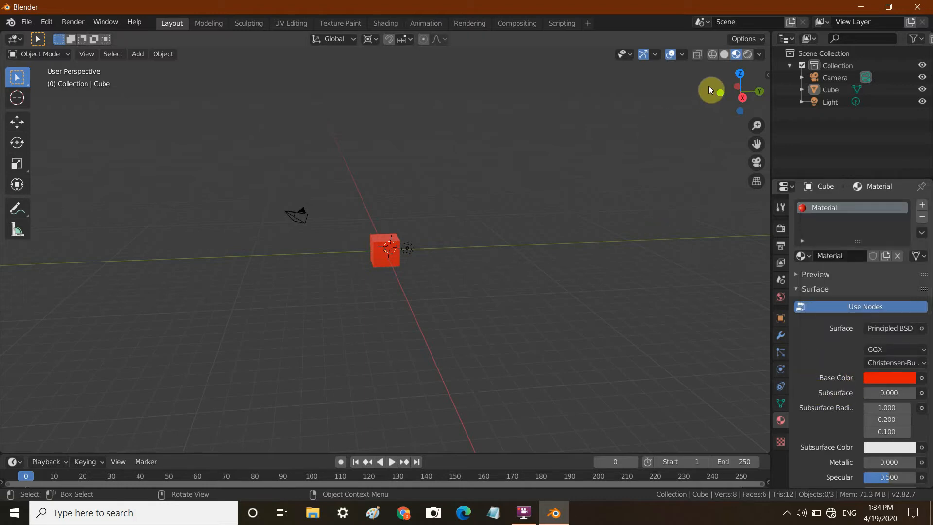
Step: Compare the cube in Solid, Material Preview, Rendered and Wireframe shading, ending in Solid shading
click(725, 50)
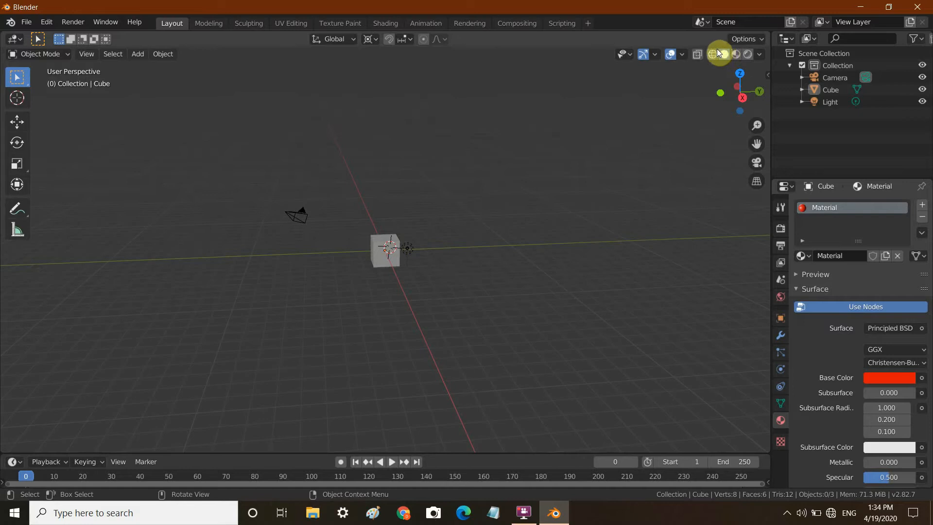
click(740, 59)
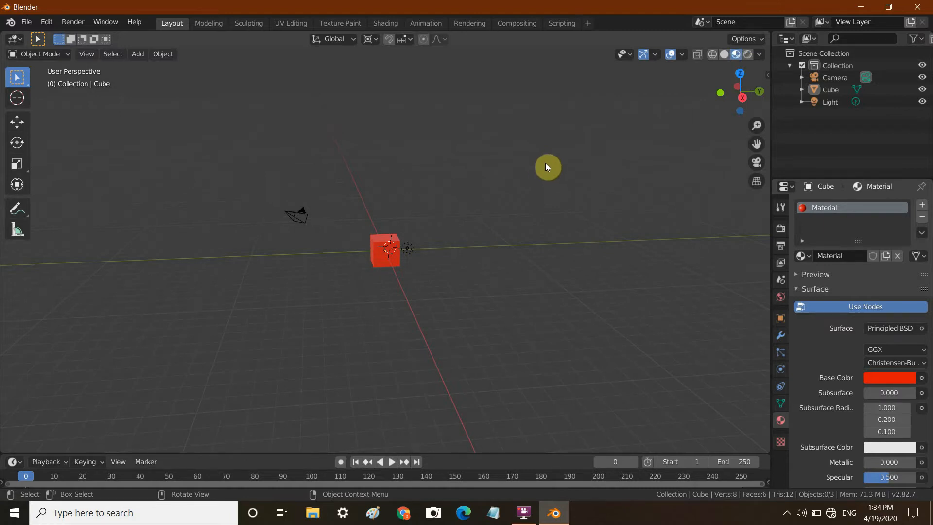
mouse_move(743, 93)
mouse_down()
mouse_move(690, 103)
mouse_move(750, 103)
mouse_up()
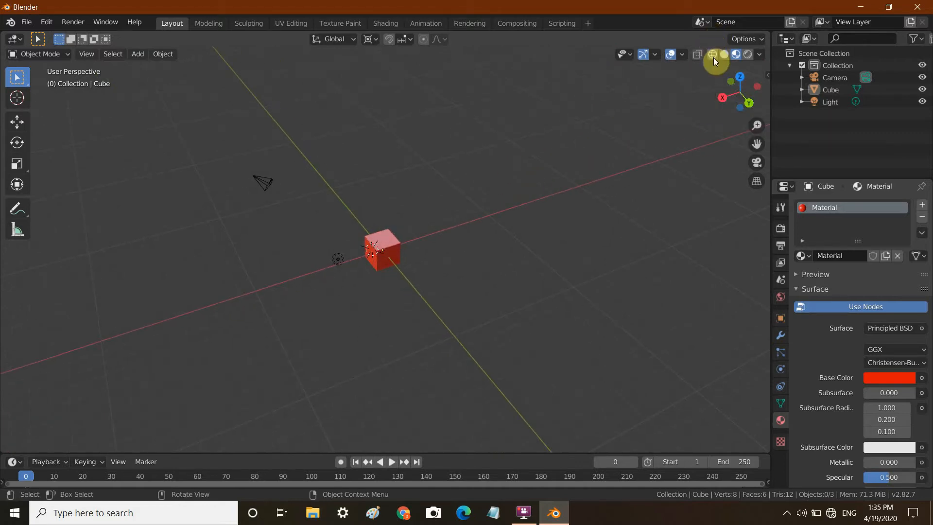
click(748, 56)
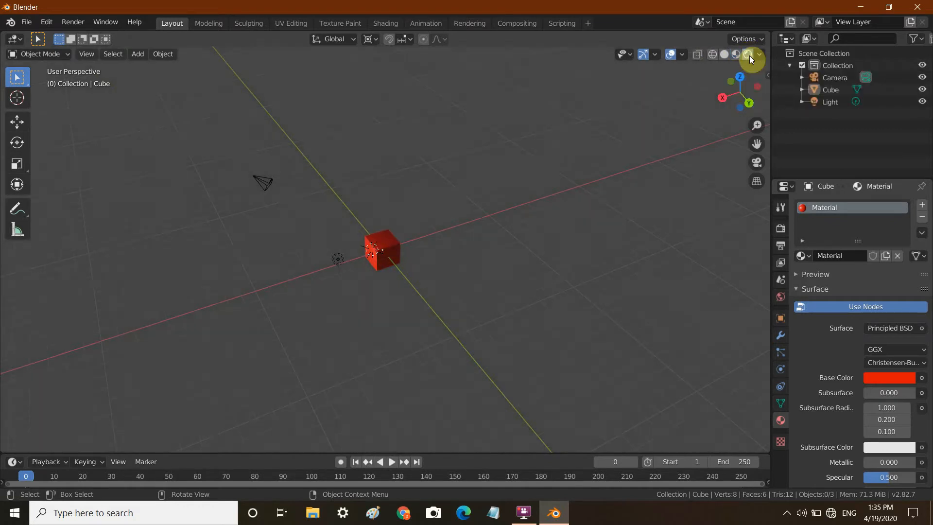
click(711, 54)
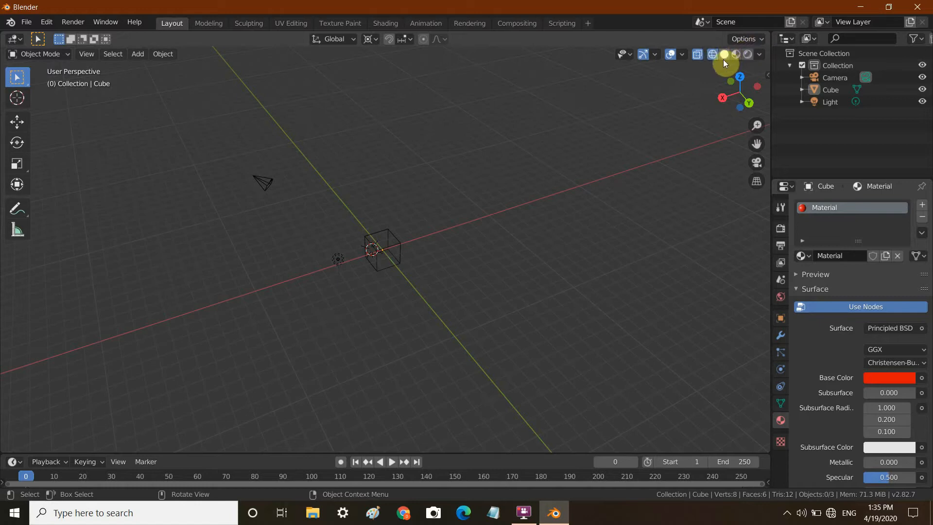
click(723, 56)
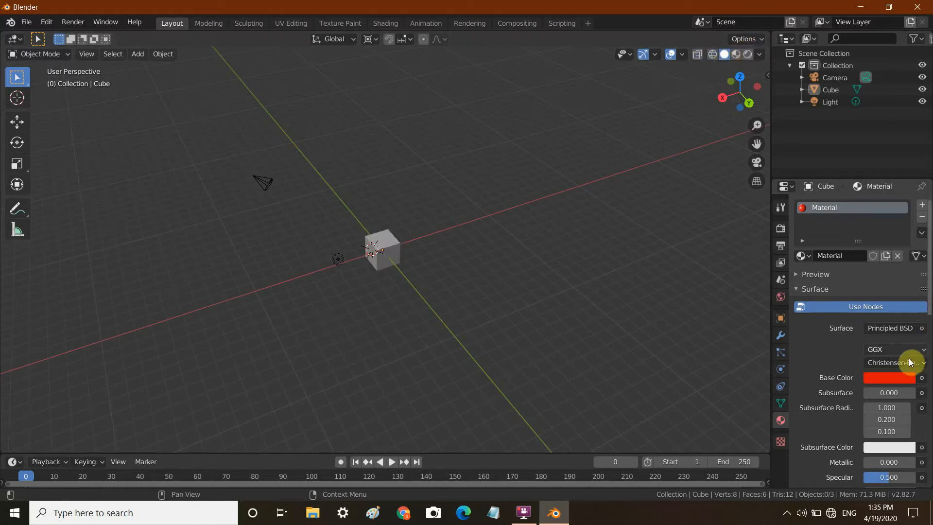
Step: Set the material's base color to near-white (H 0.781, S 0.027, V 1.000) and display the cube in Material Preview shading
click(889, 378)
drag(906, 209, 905, 203)
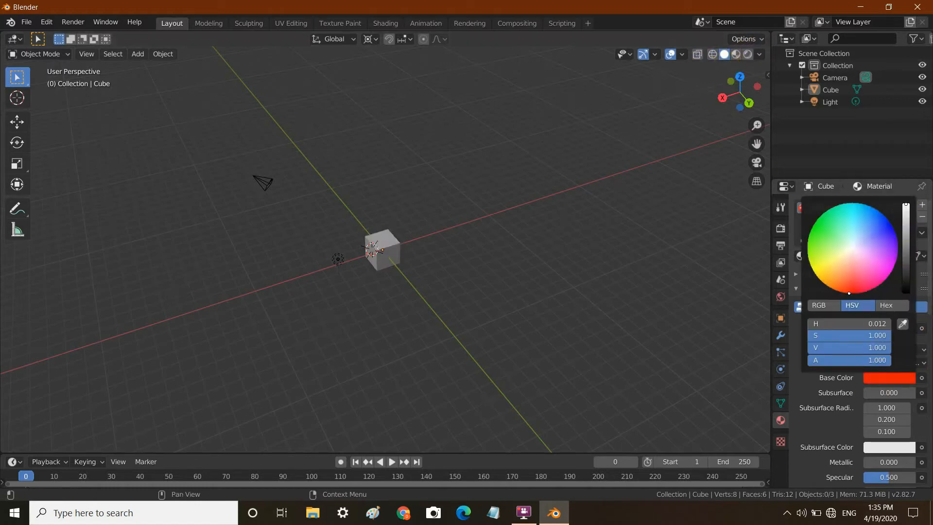
click(854, 249)
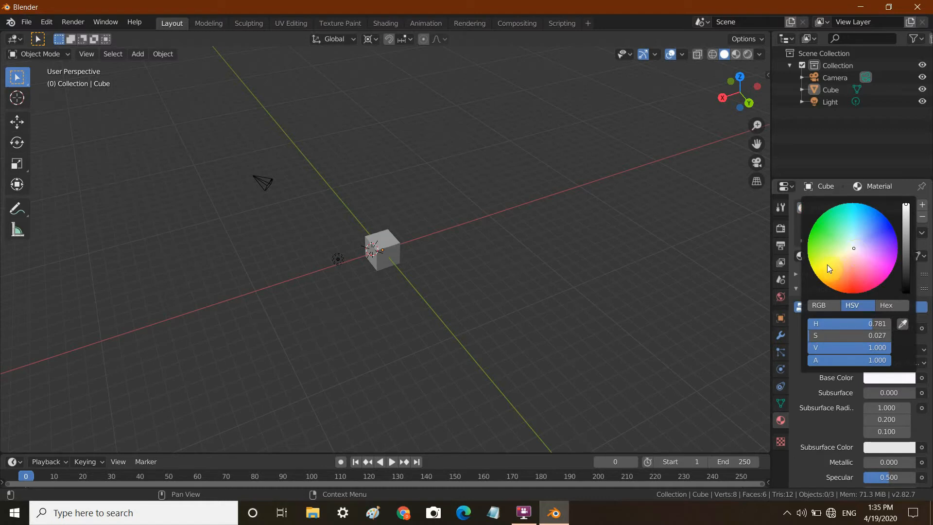
click(735, 58)
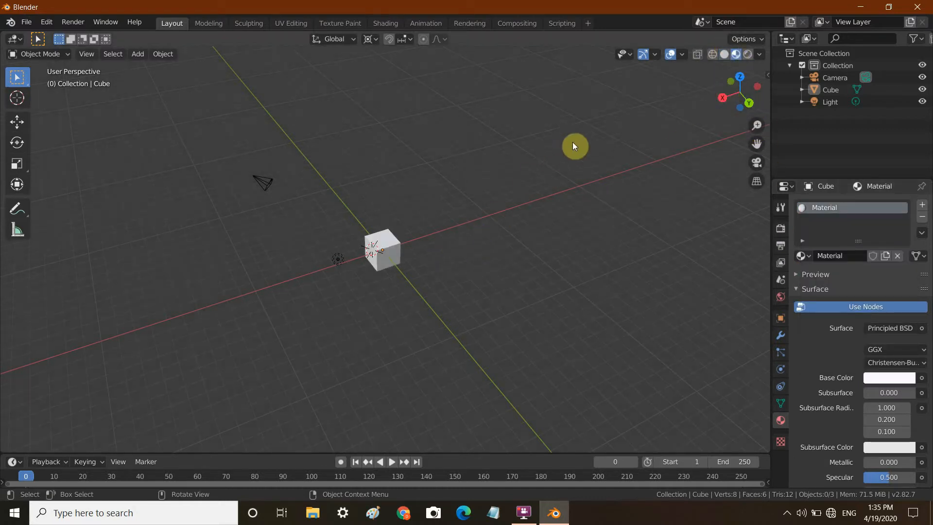
Step: Place the 3D cursor at several spots around the cube, ending in empty space beyond its upper rear corner
click(15, 104)
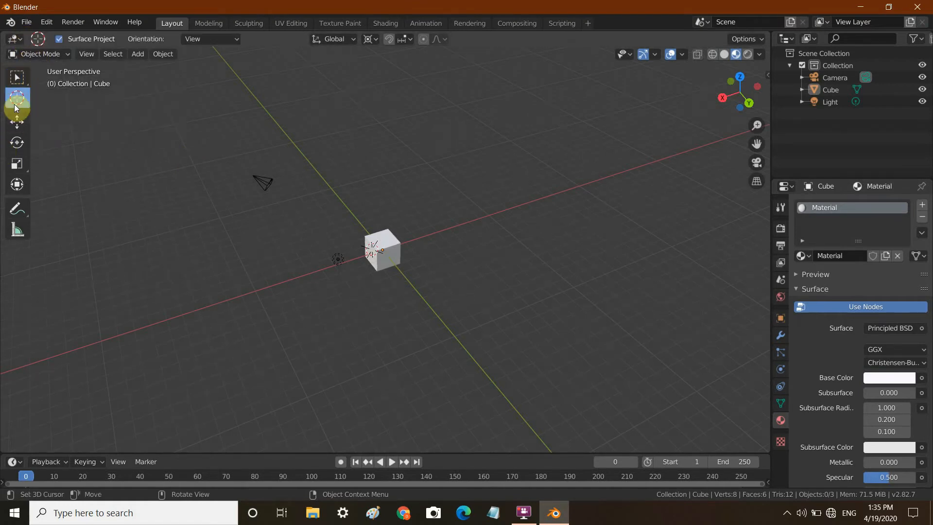
click(378, 211)
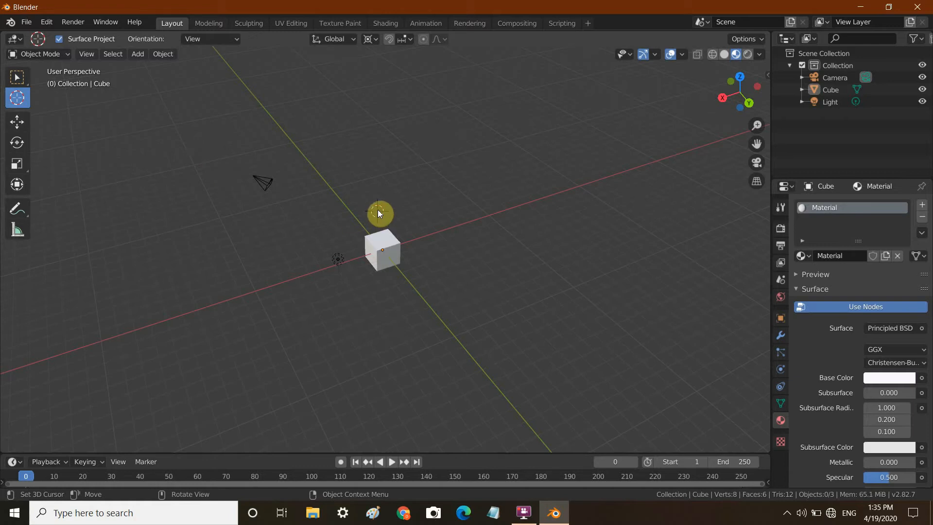
scroll(567, 182, up, 8)
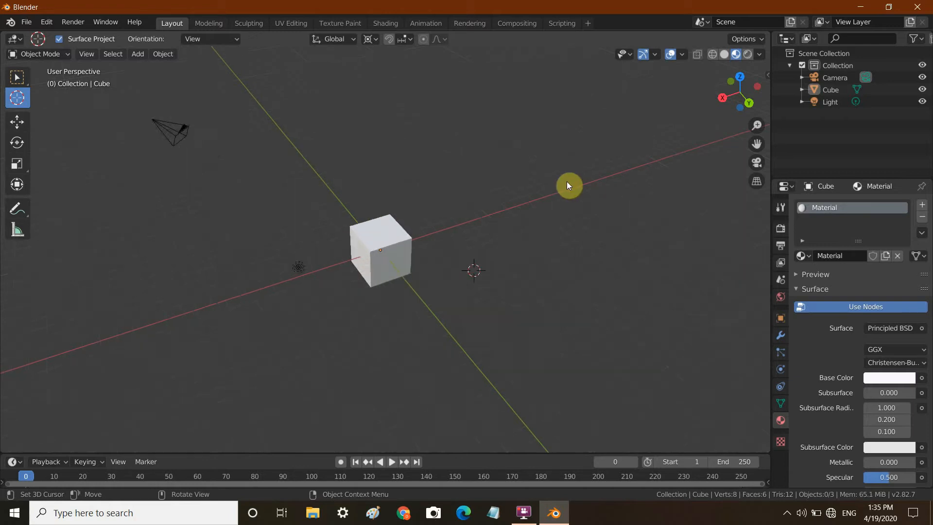
click(544, 236)
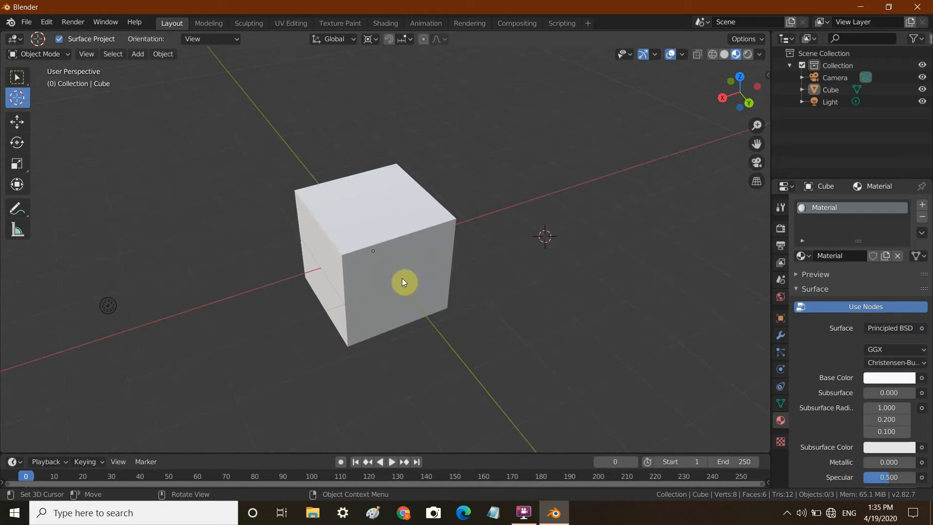
click(459, 162)
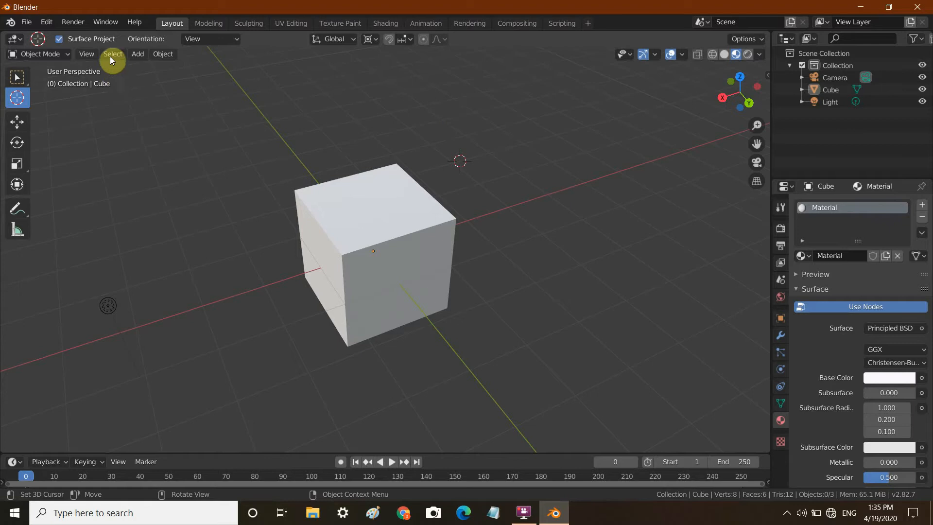
Step: Add a second cube mesh at the 3D cursor, and undo the addition
click(139, 58)
key(shift+a)
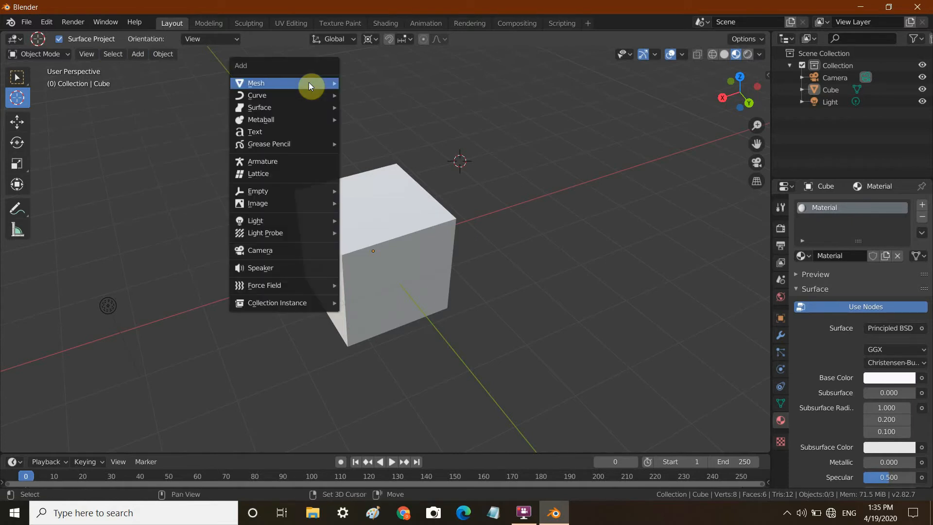
mouse_move(308, 84)
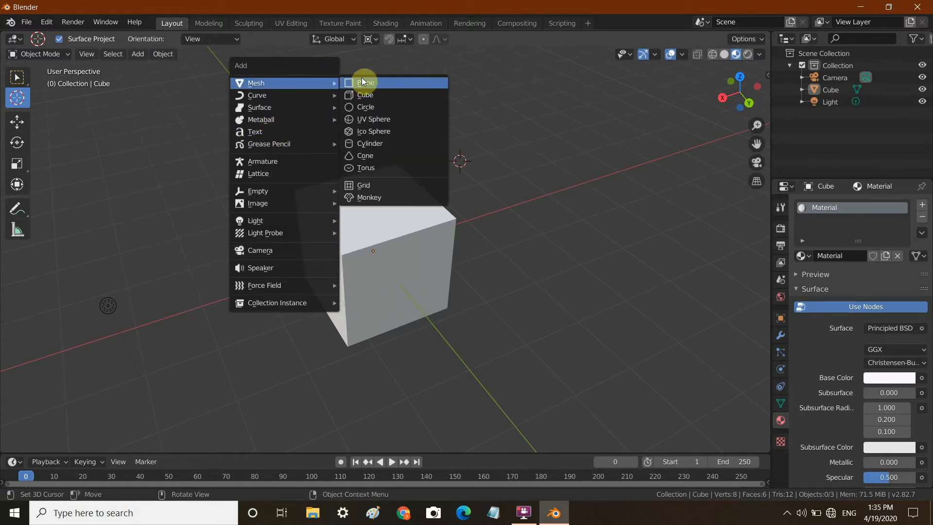
click(366, 95)
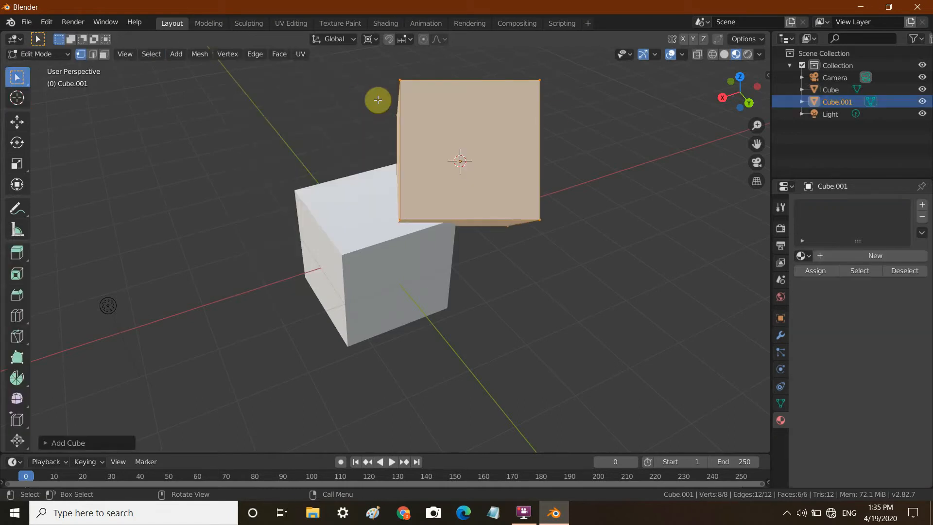
click(676, 211)
drag(748, 90, 707, 108)
drag(128, 113, 131, 98)
key(ctrl+z)
key(ctrl+z)
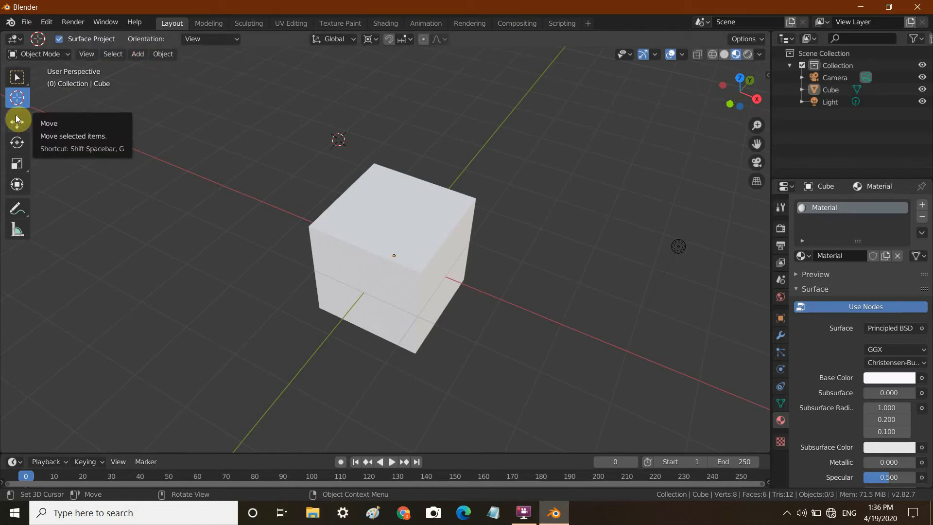
Step: Place the 3D cursor on the cube near the edge of its top face and select the cube
click(337, 233)
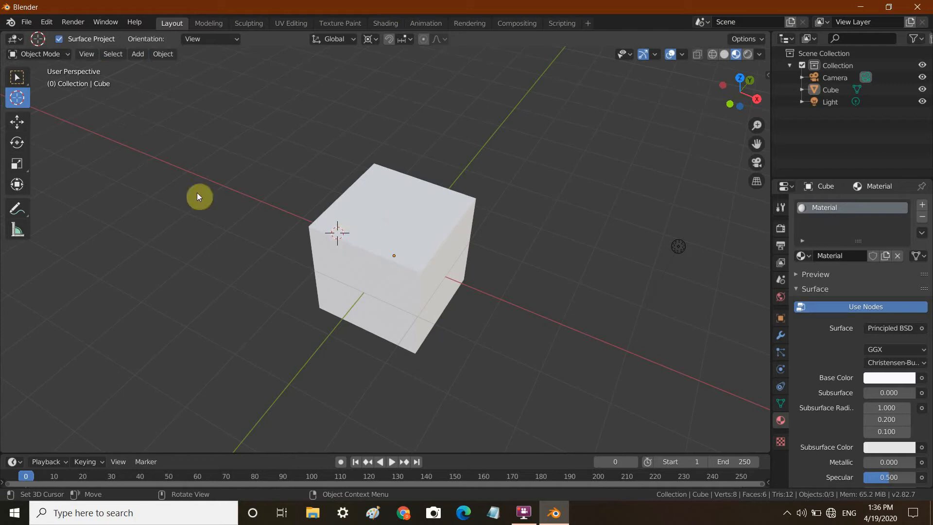
click(13, 74)
click(369, 208)
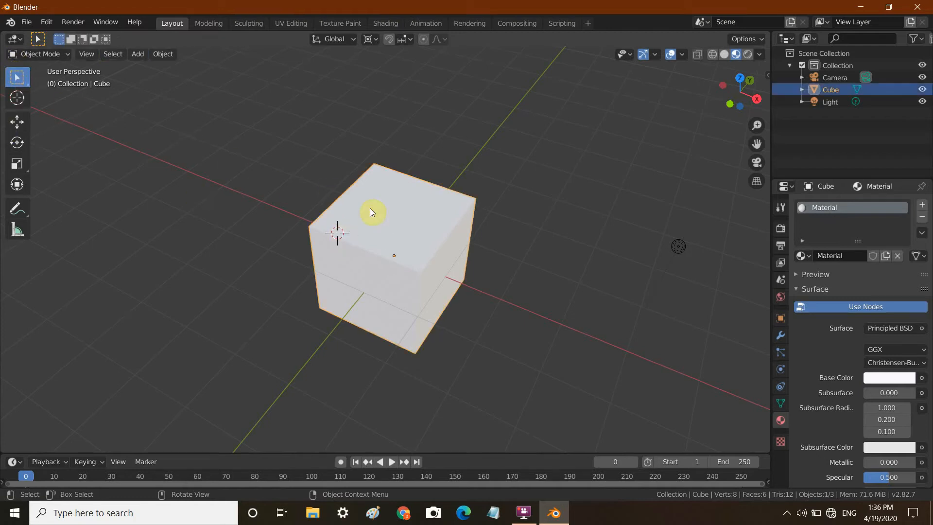
Step: Move the cube slightly along the negative X and negative Y axes, and raise it along Z
click(24, 127)
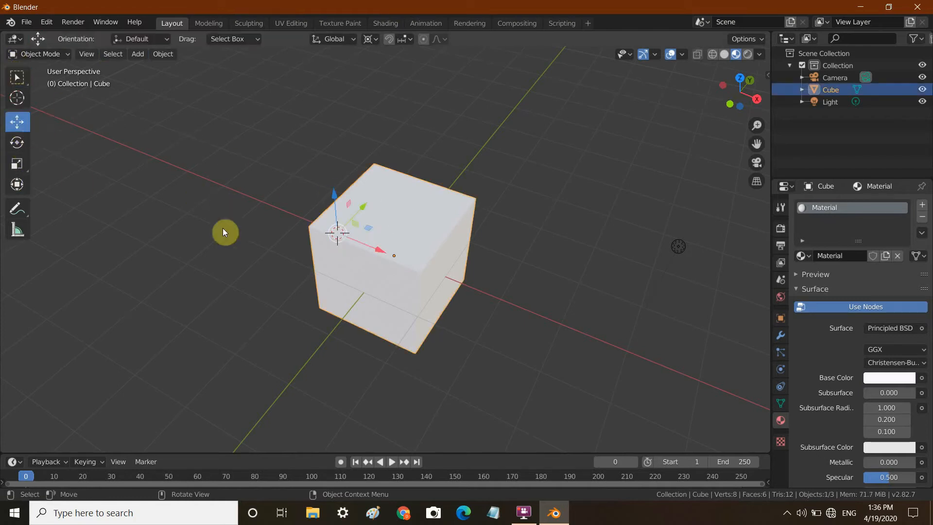
drag(383, 262, 357, 310)
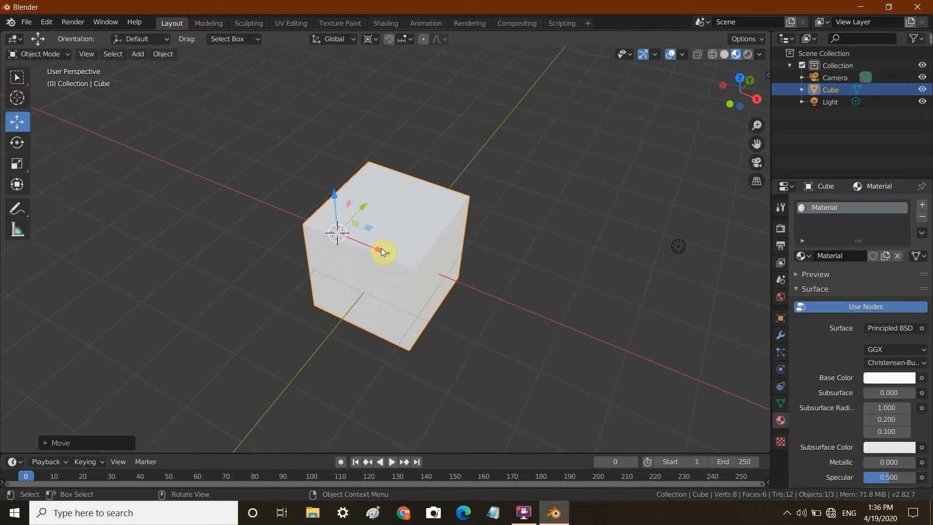
drag(381, 250, 325, 379)
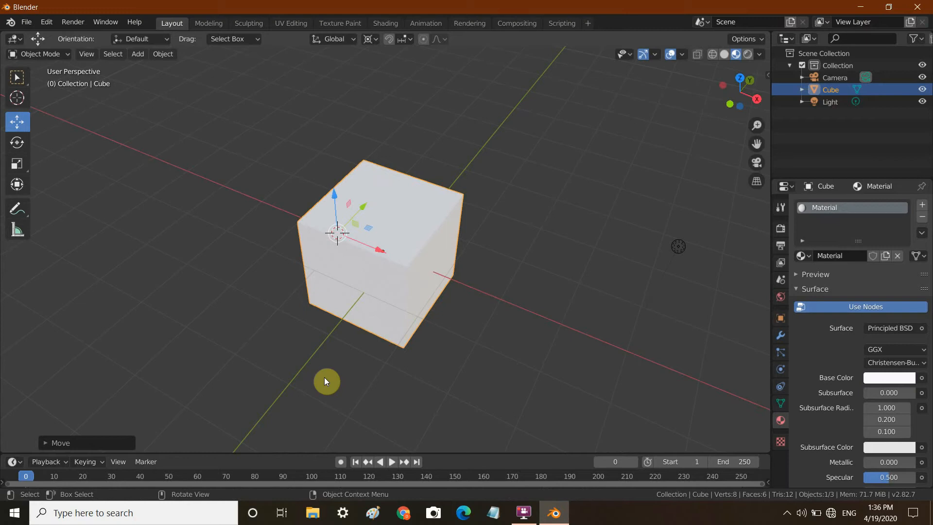
drag(366, 210, 461, 341)
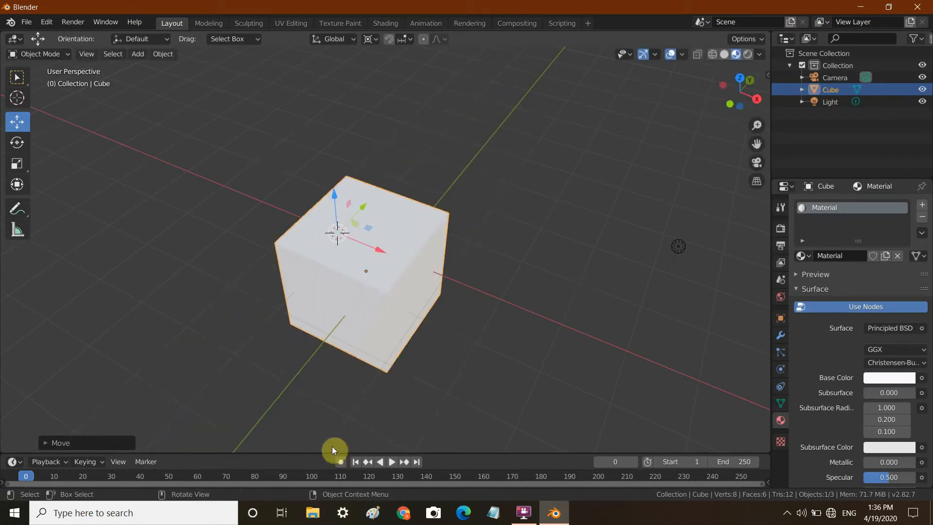
drag(332, 194, 312, 163)
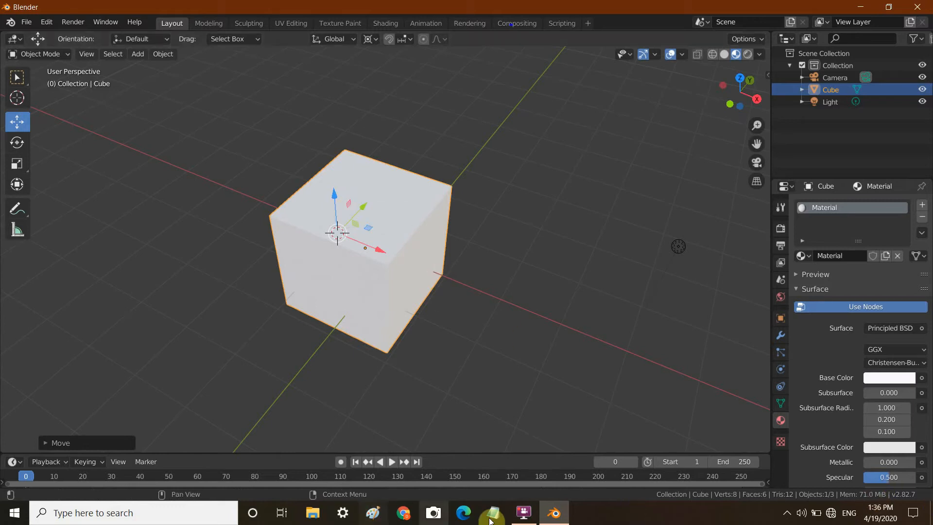
click(523, 512)
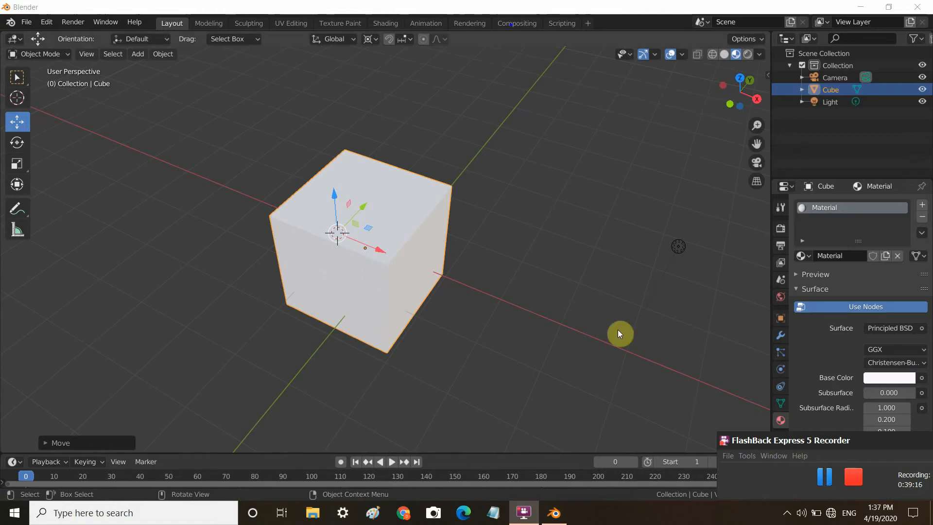
click(500, 231)
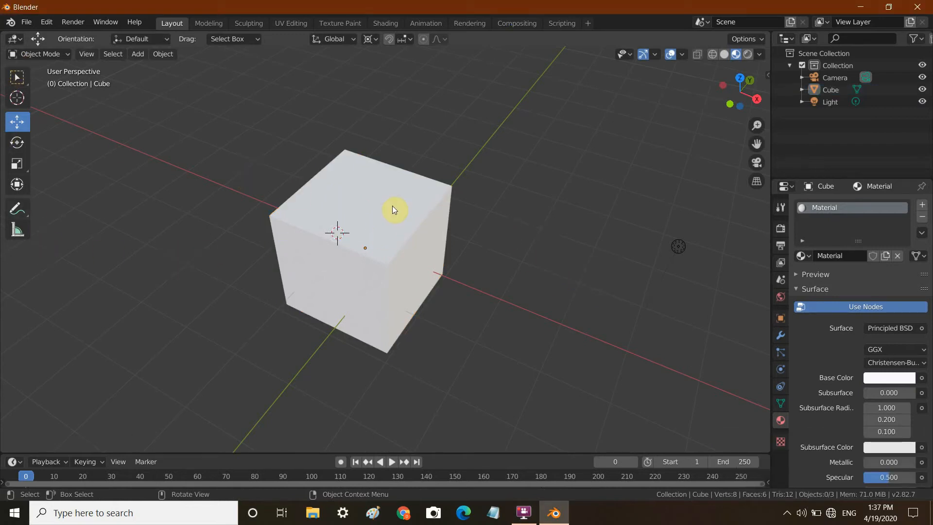
Step: Reselect the cube and move it along two axes at a time, bringing it closer to the viewer
click(367, 210)
drag(350, 202, 457, 324)
drag(586, 276, 238, 168)
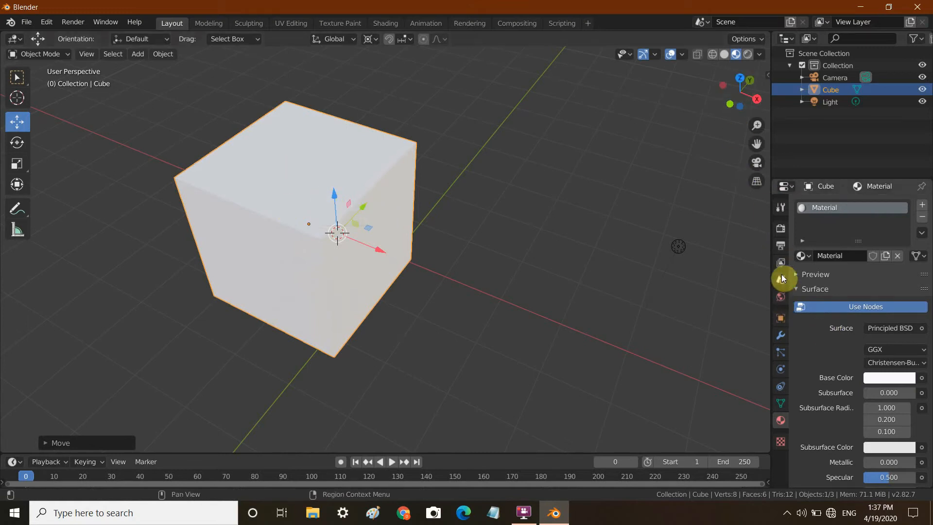
Step: Reset the cube to the world origin by setting its X, Y and Z location to 0 m
click(780, 318)
click(882, 241)
text(0)
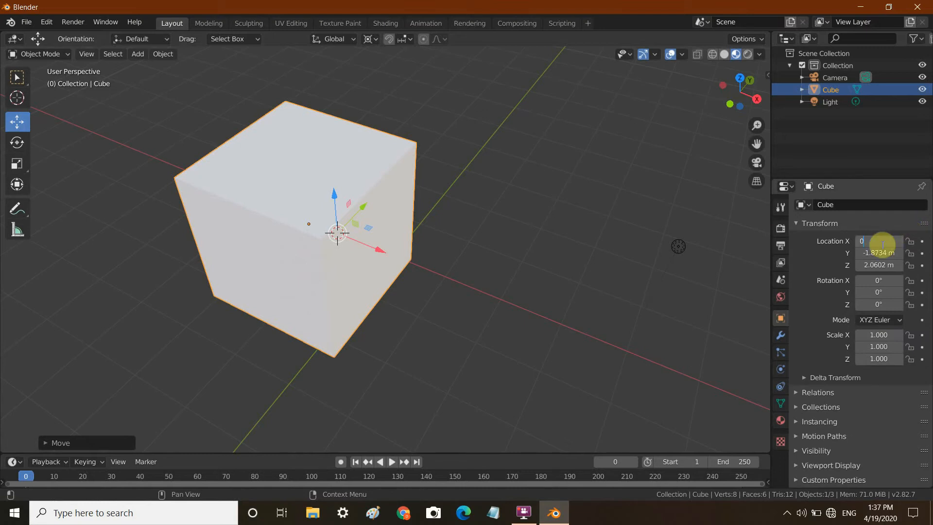
key(Return)
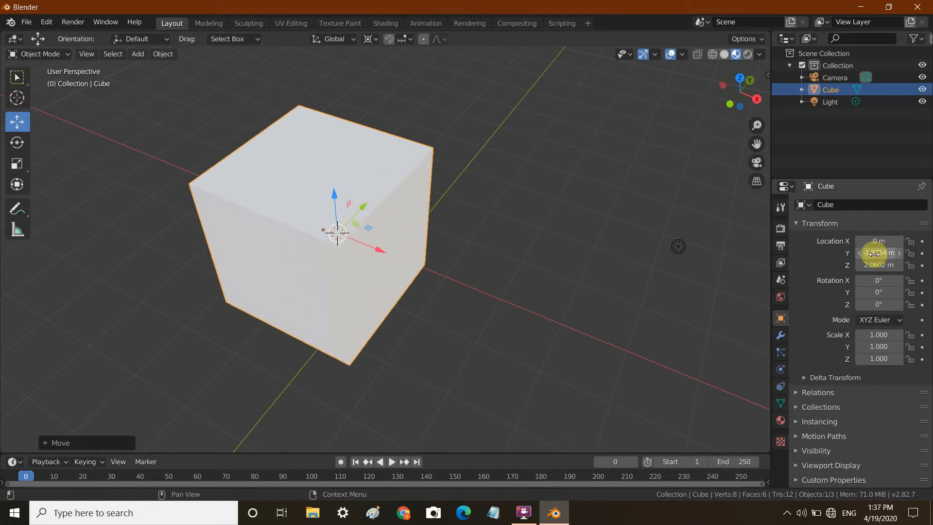
click(874, 253)
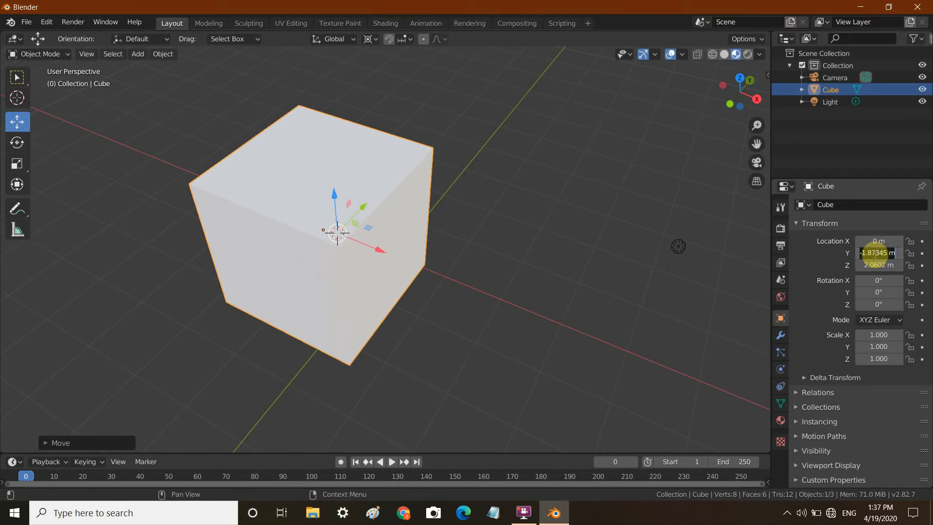
text(0)
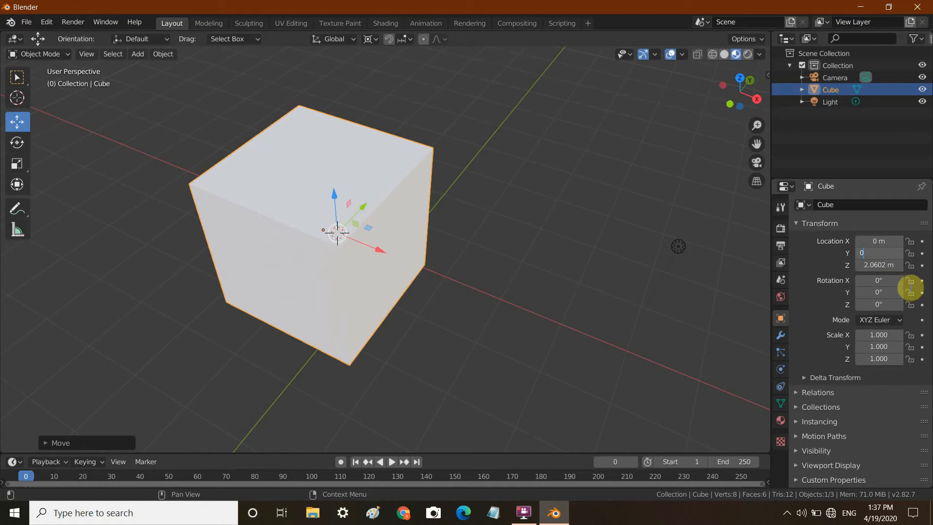
key(Return)
click(879, 262)
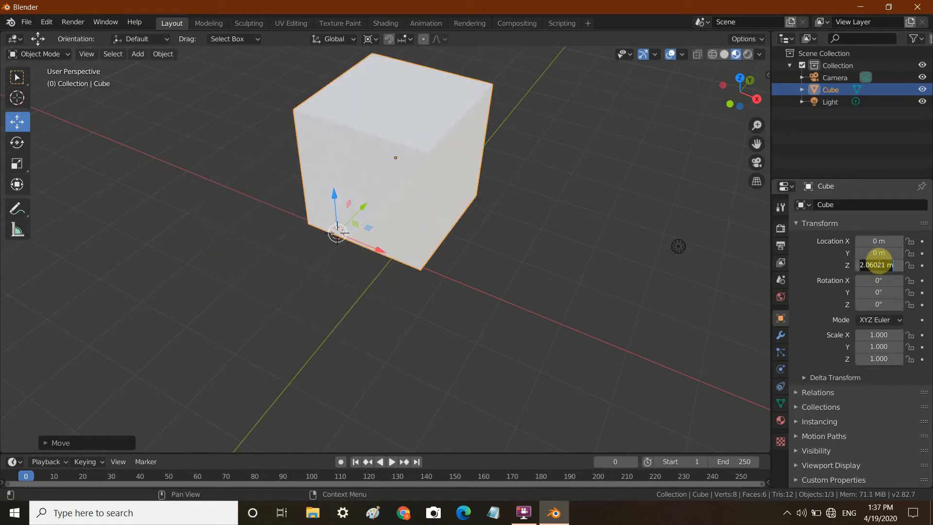
text(0)
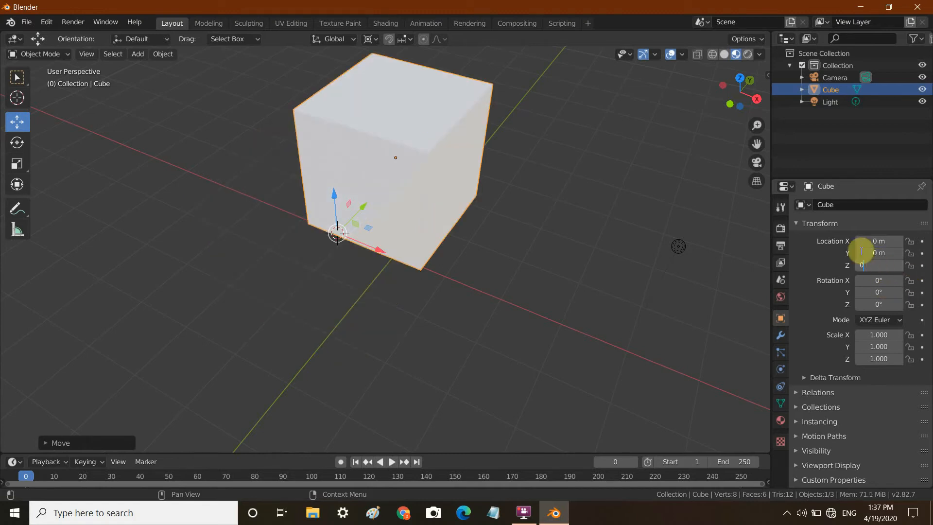
key(Return)
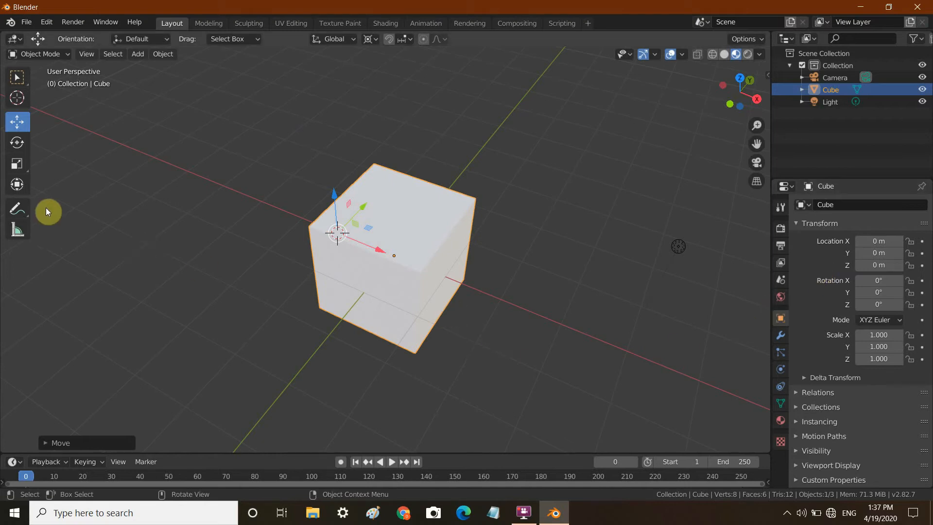
Step: Rotate the cube freely with the Rotate tool's trackball from a lower front view, and undo the rotation
click(10, 148)
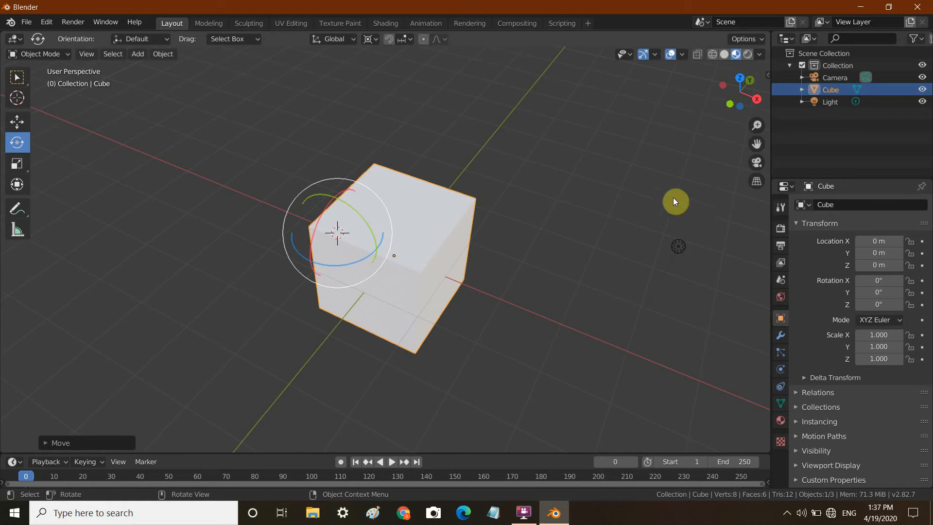
drag(756, 99, 802, 51)
drag(739, 93, 743, 97)
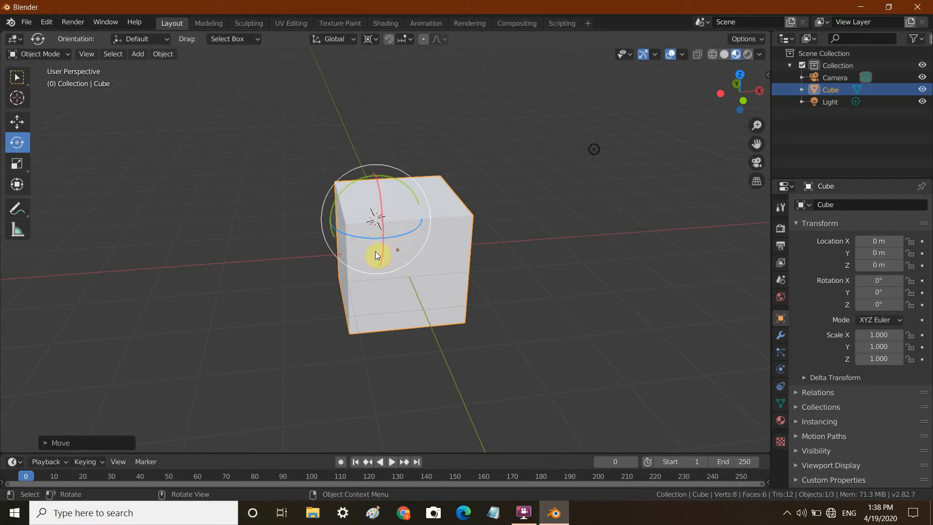
drag(362, 251, 392, 267)
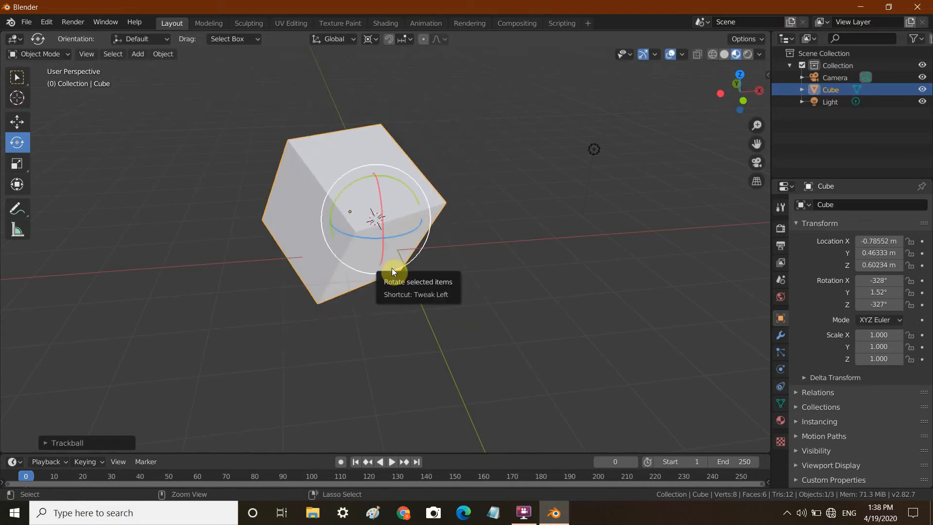
key(ctrl+z)
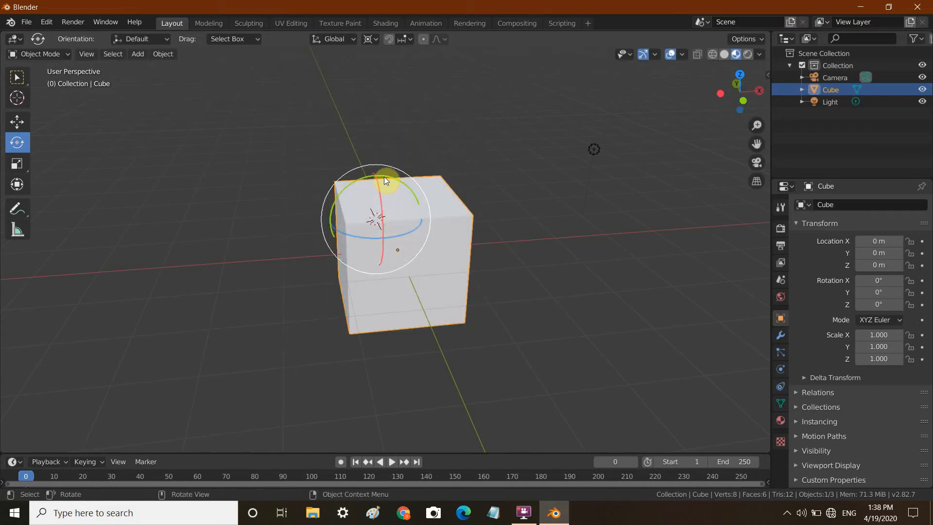
Step: Try rotating the cube about 663° around Y, about 469° around Z and about 703° around X, reverting each rotation
drag(385, 180, 272, 89)
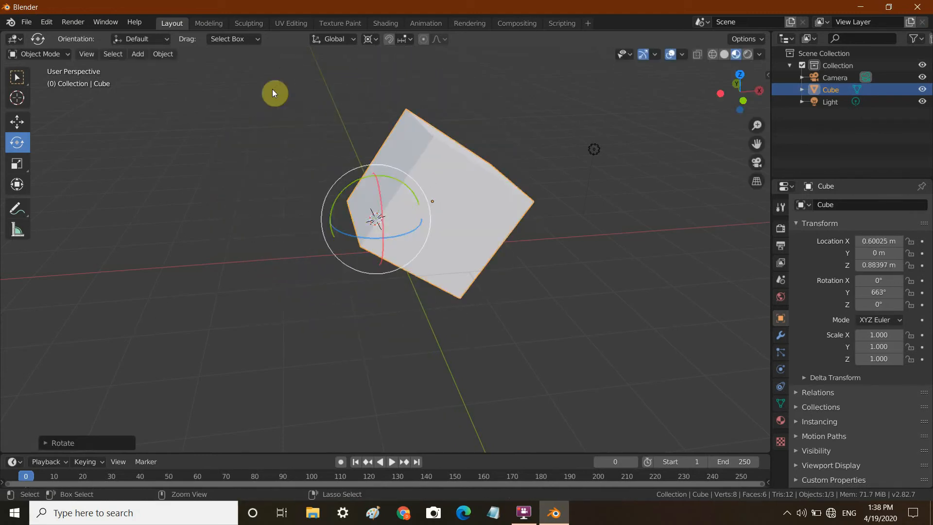
key(ctrl+z)
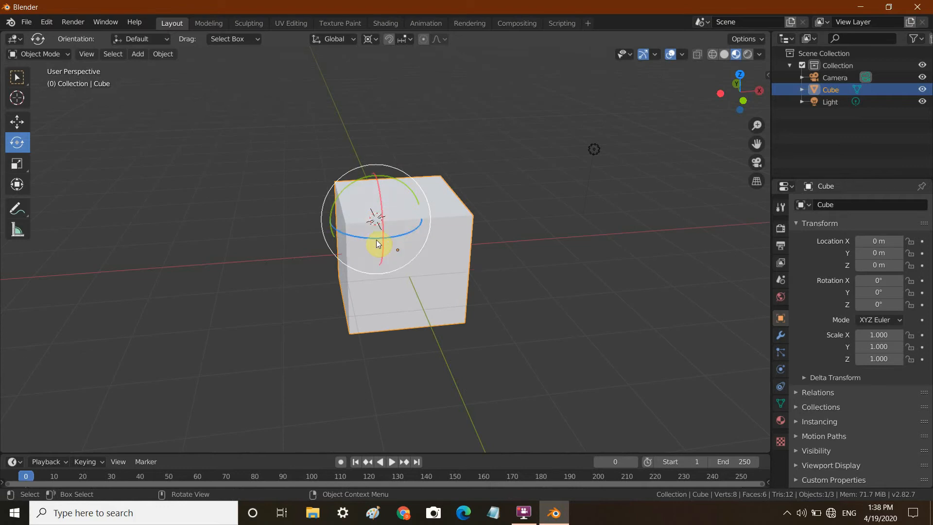
drag(380, 237, 545, 103)
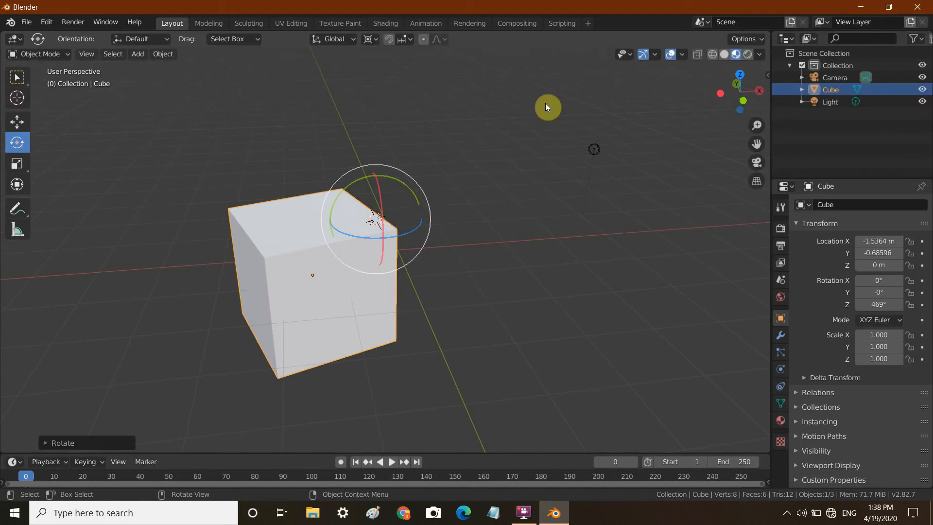
key(ctrl+z)
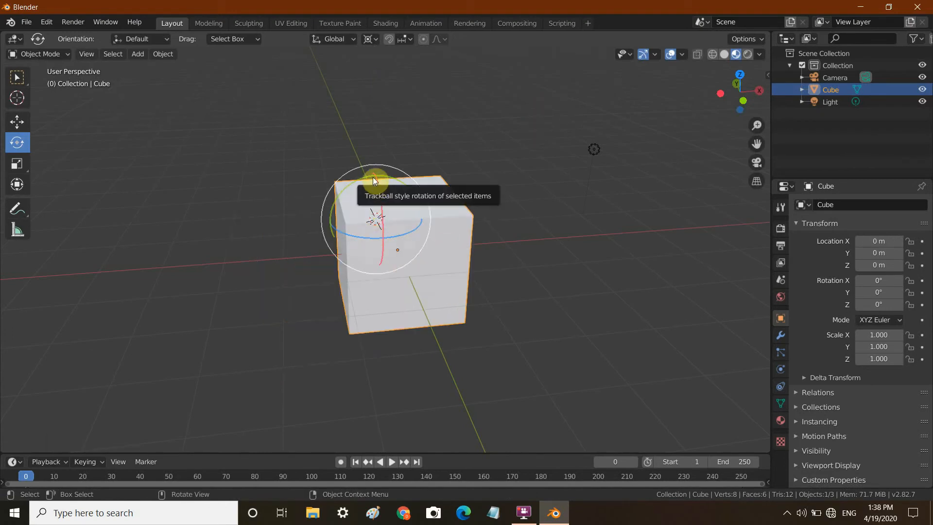
drag(381, 199, 368, 400)
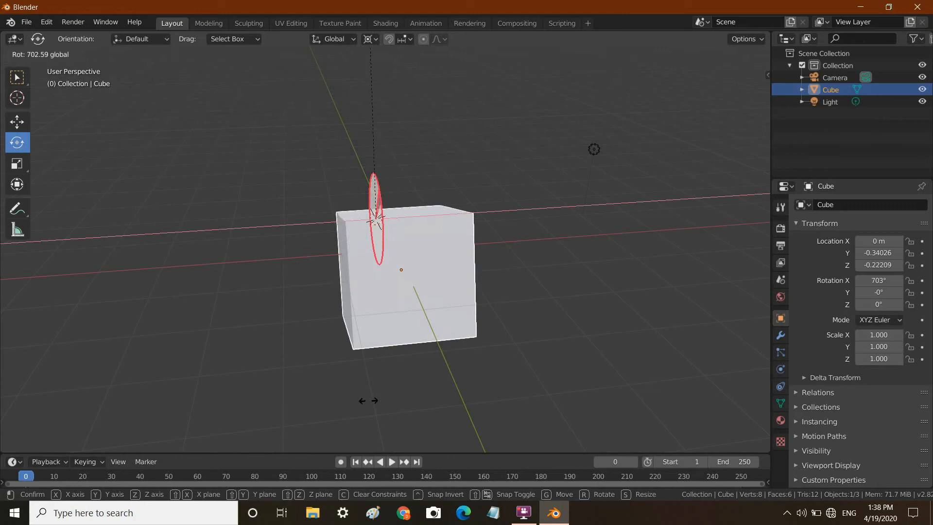
right_click(369, 397)
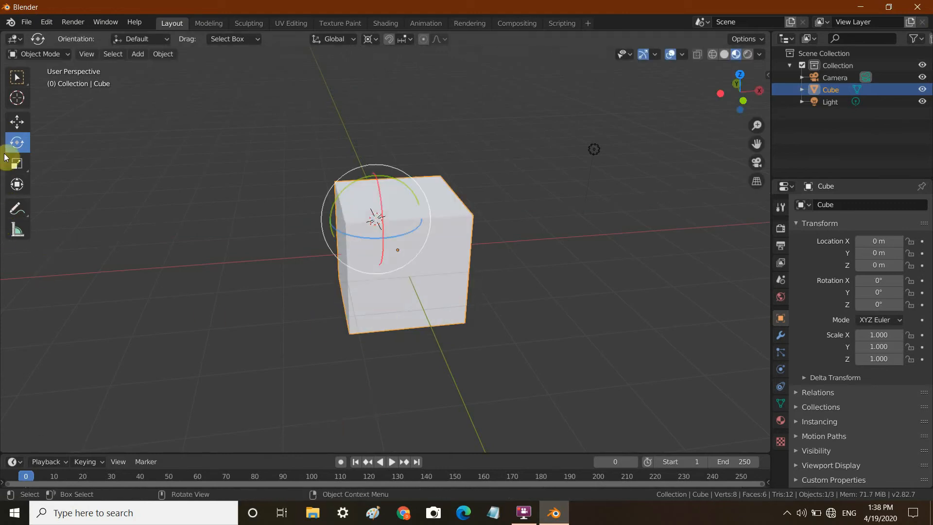
Step: Try the Scale tool on the cube along X to about -4.26, along Y to about -4.42, and along Z, reverting each
click(11, 166)
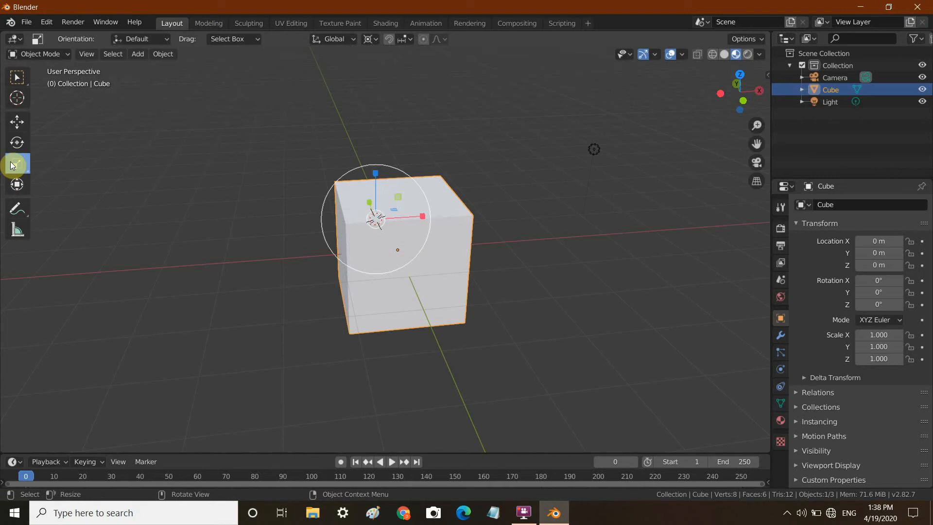
drag(750, 73, 521, 234)
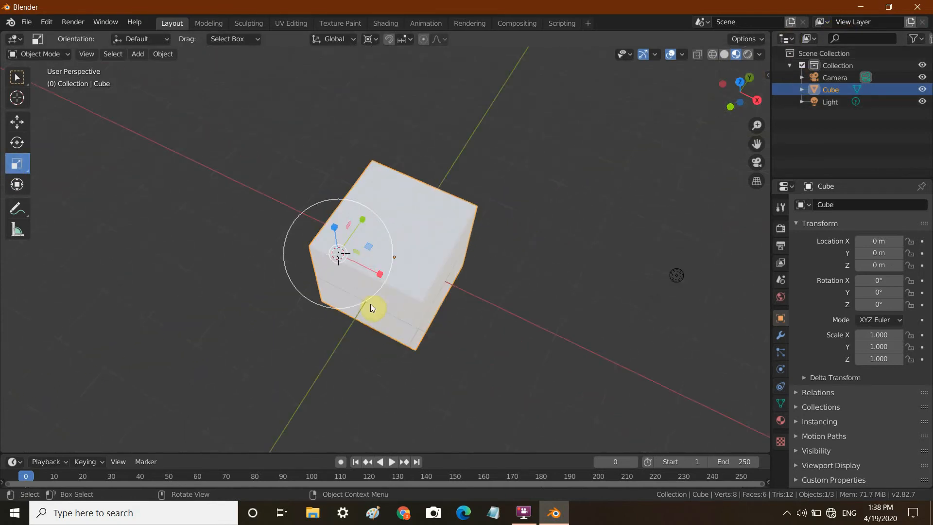
drag(379, 275, 150, 343)
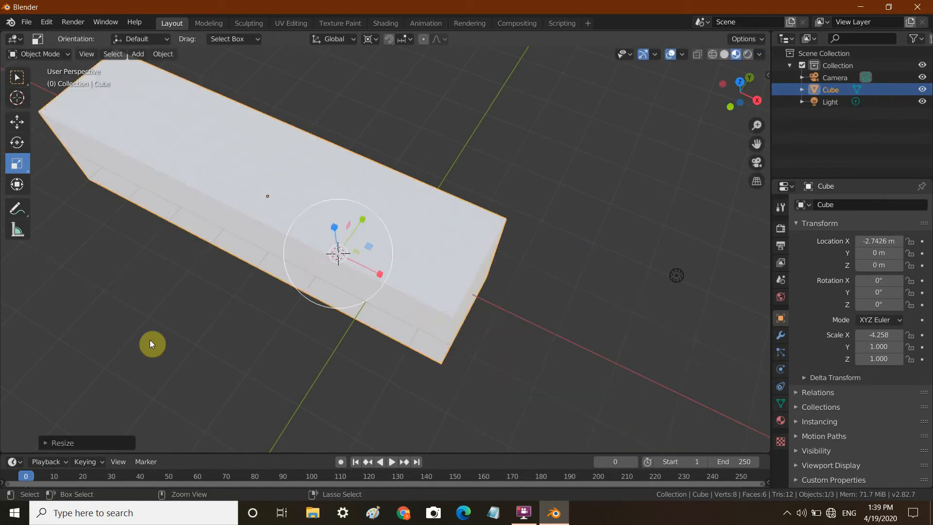
key(ctrl+z)
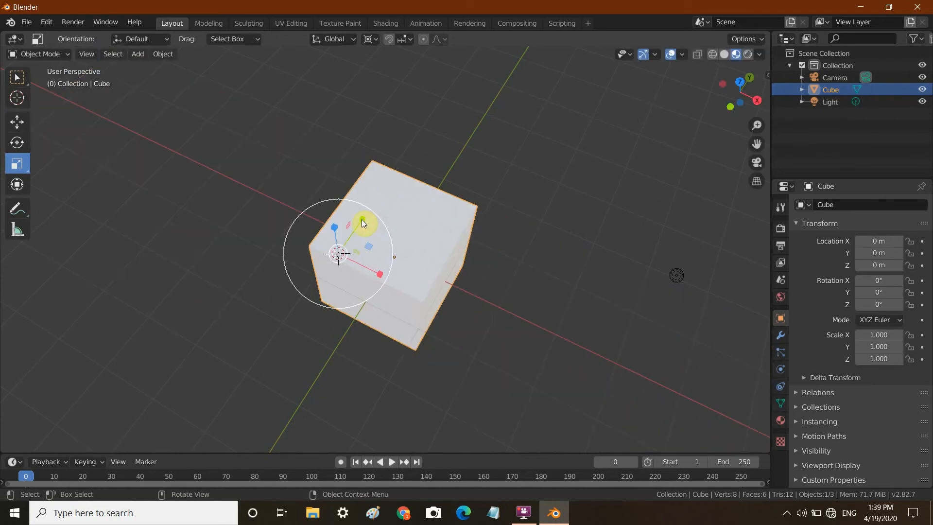
drag(363, 220, 331, 443)
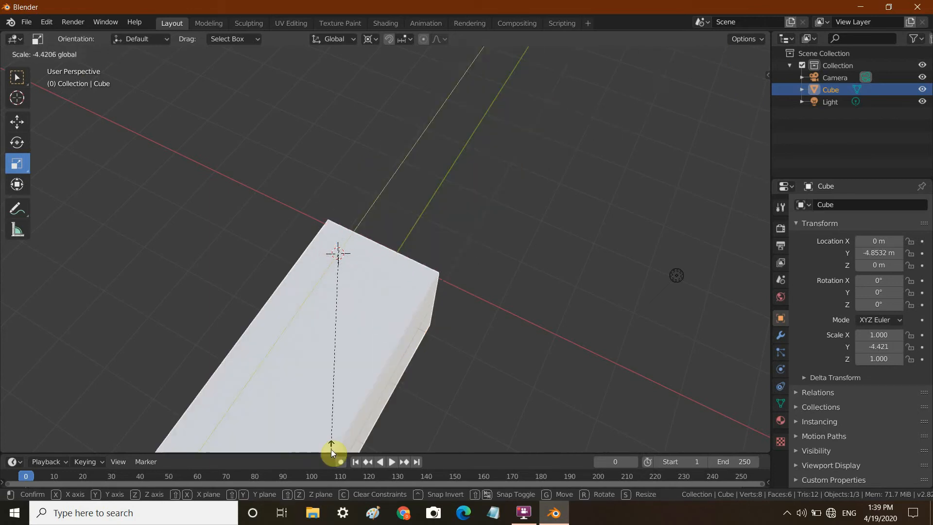
right_click(331, 449)
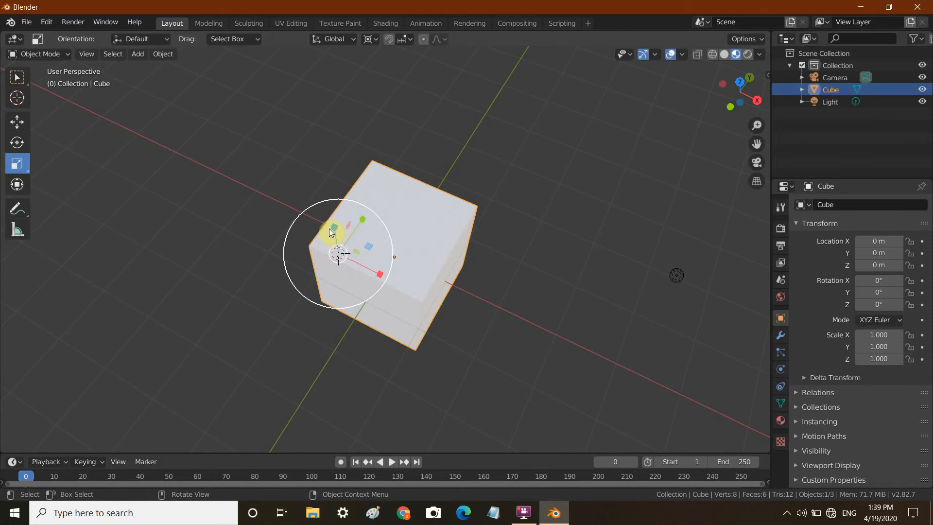
drag(334, 226, 416, 229)
right_click(416, 229)
Step: With the combined Transform tool, rotate the cube about 137° around Y and about 128° around Z, undoing each rotation
click(11, 184)
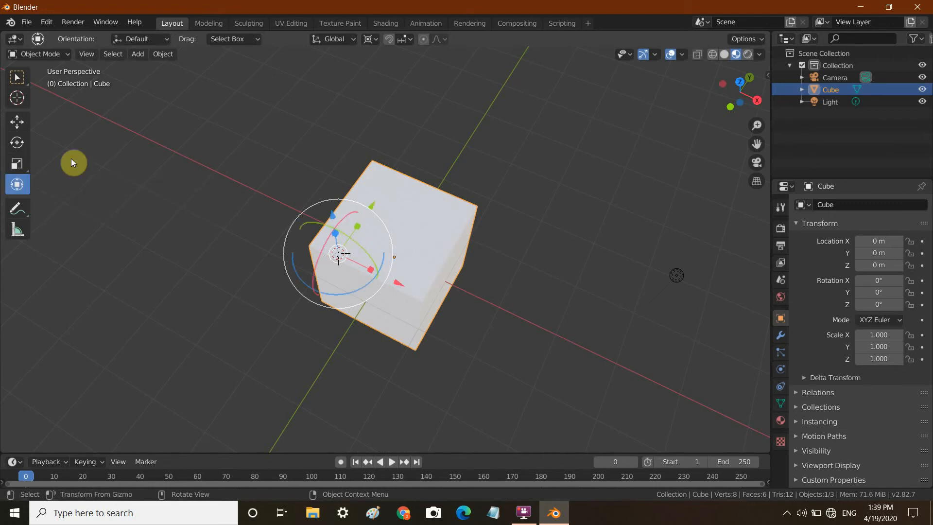
drag(740, 90, 707, 140)
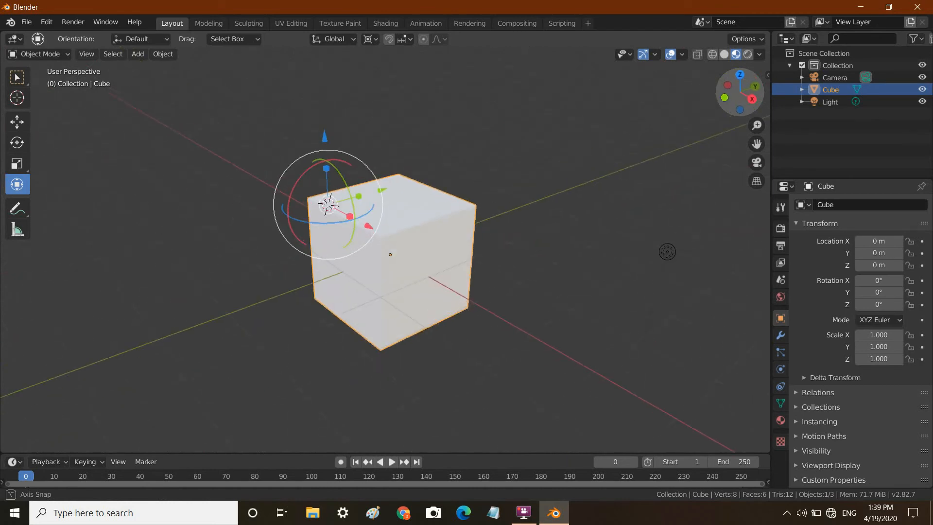
drag(668, 252, 637, 166)
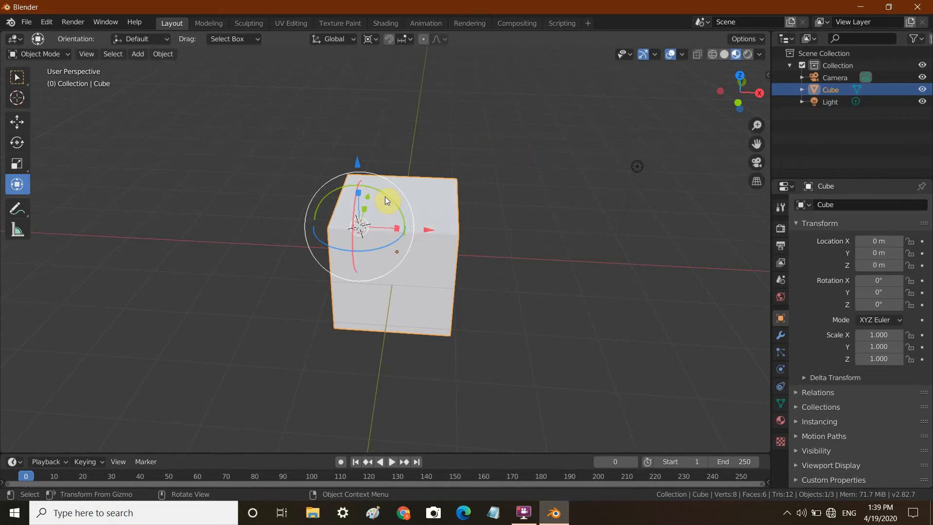
drag(381, 191, 383, 365)
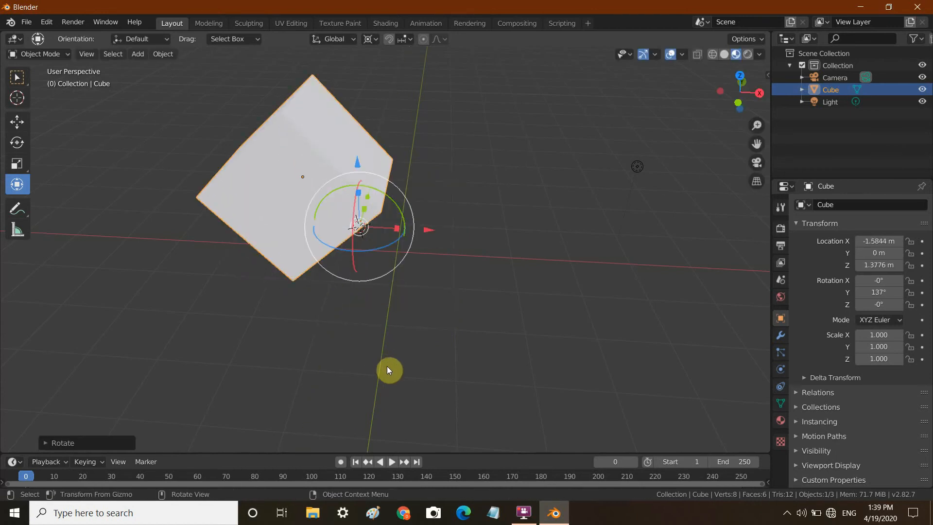
key(ctrl+z)
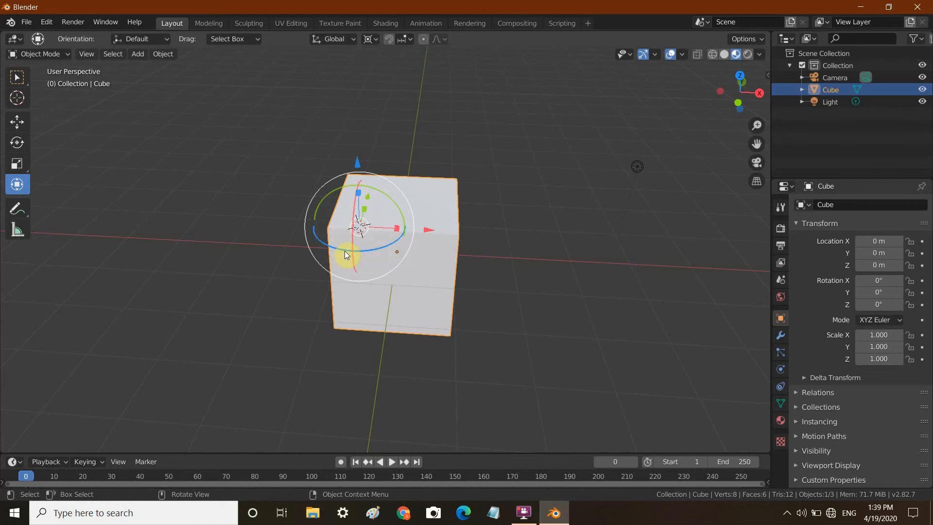
drag(377, 240, 432, 187)
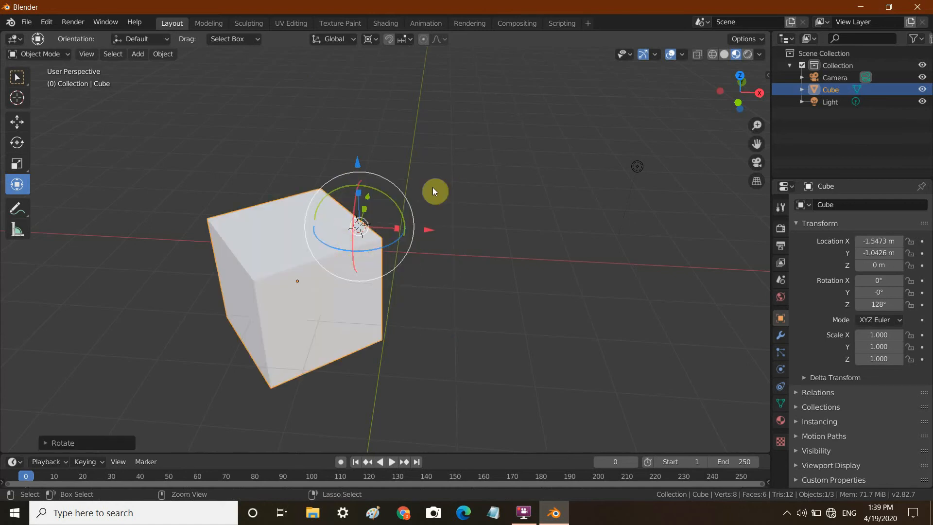
key(ctrl+z)
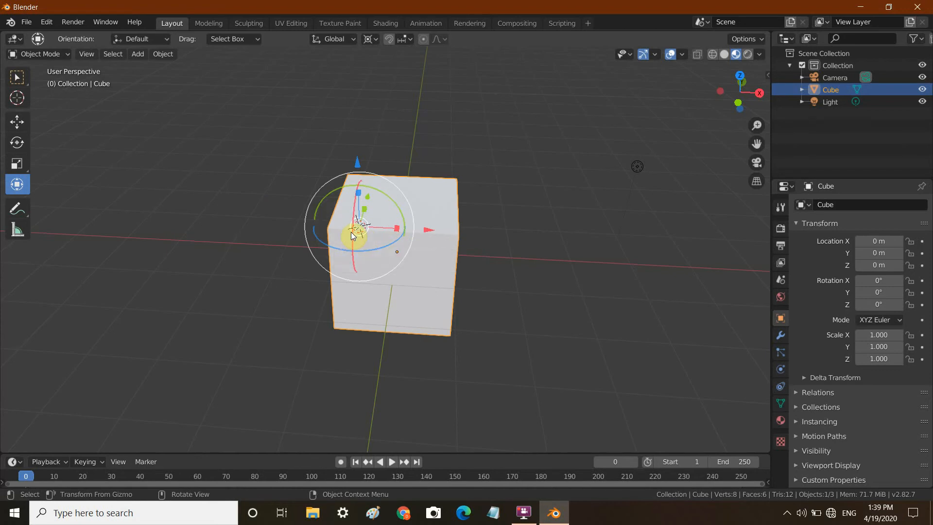
Step: Try rotating the cube about -135° around the X axis with the Transform gizmo
mouse_move(351, 232)
mouse_down()
mouse_move(348, 281)
mouse_move(349, 227)
mouse_up()
right_click(353, 226)
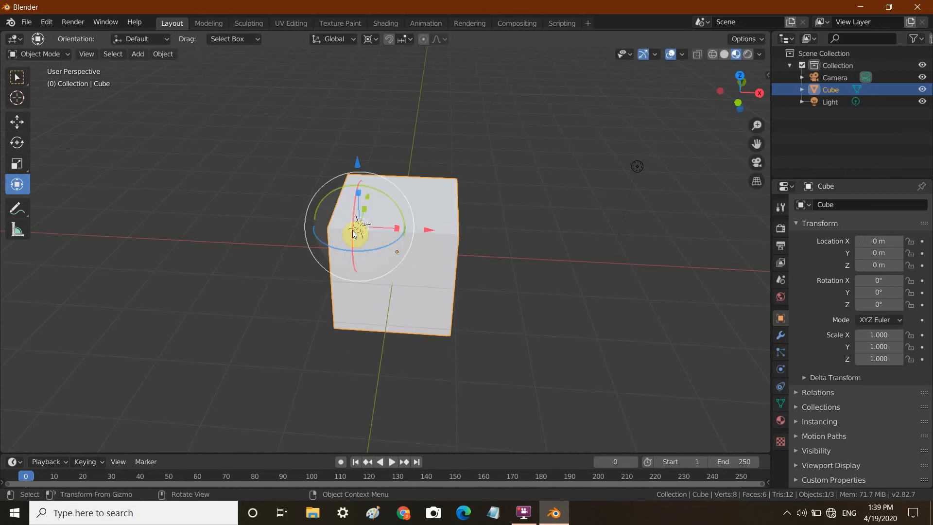
drag(351, 239, 343, 232)
right_click(343, 232)
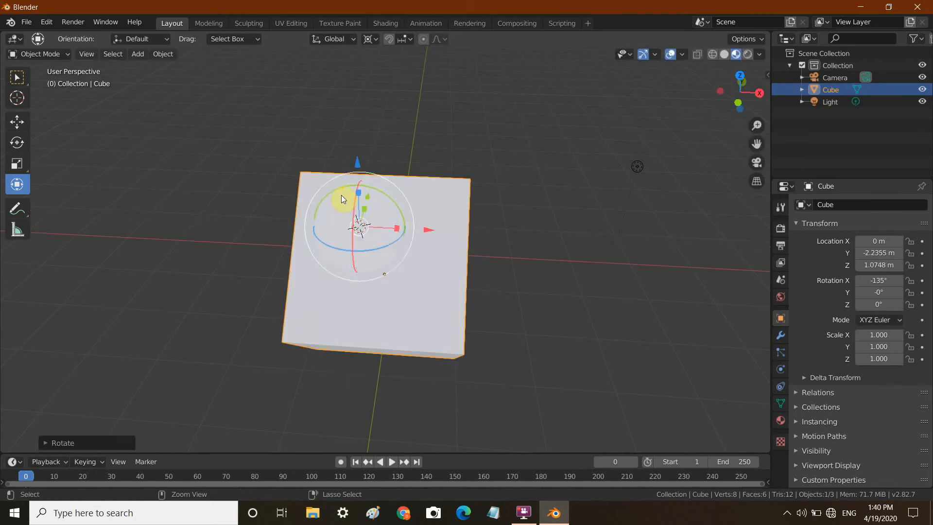
Step: Lower the cube about 0.66 m along Z with the Transform gizmo, undo it, and try moving it along X
drag(356, 161, 351, 196)
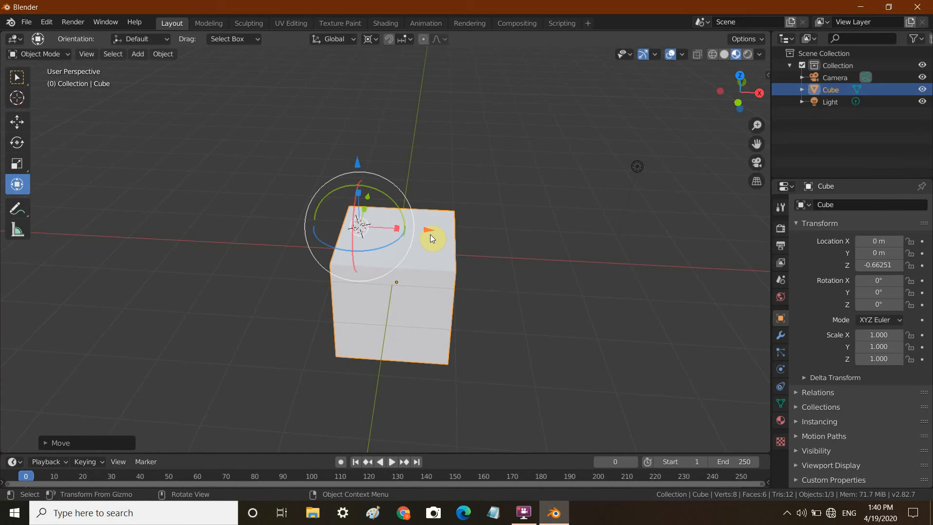
key(ctrl+z)
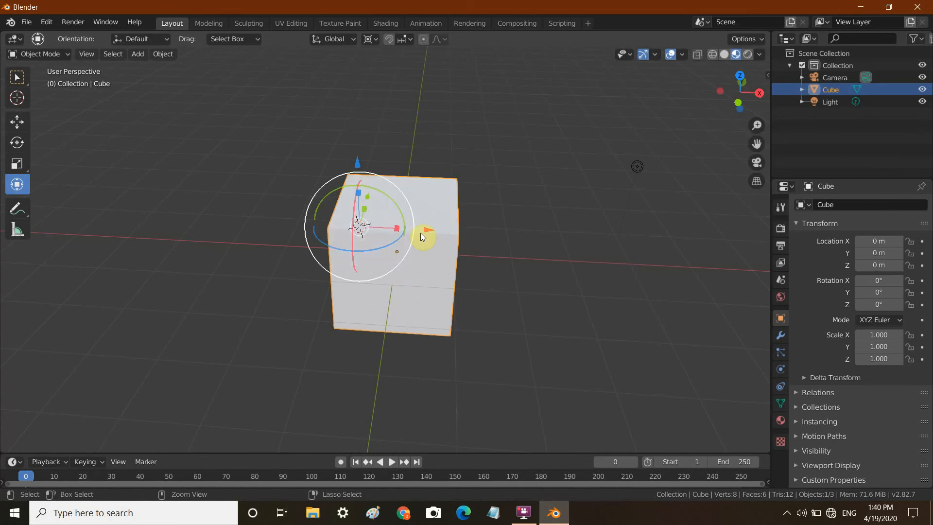
drag(435, 228, 462, 264)
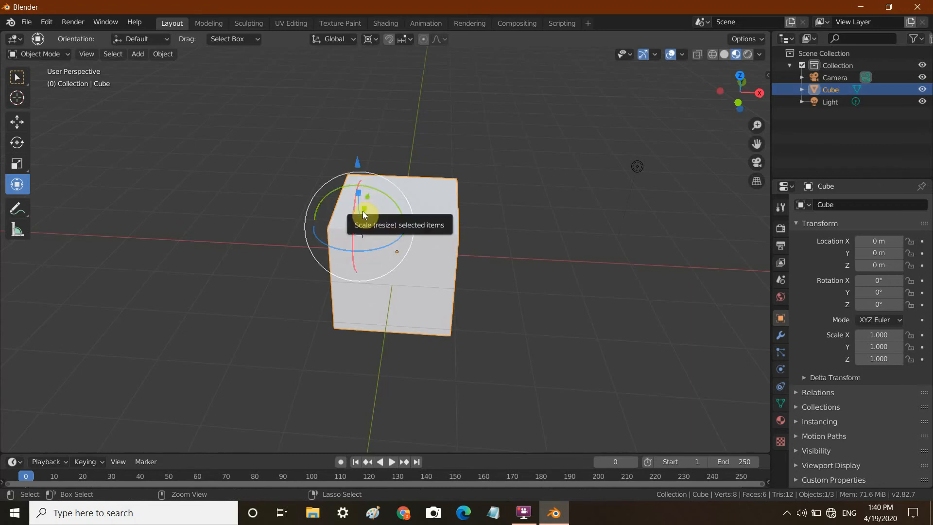
Step: Try scaling the cube along Z to -2.7 and along X to 2.3 with the Transform gizmo, reverting both
drag(364, 205, 359, 348)
key(ctrl+z)
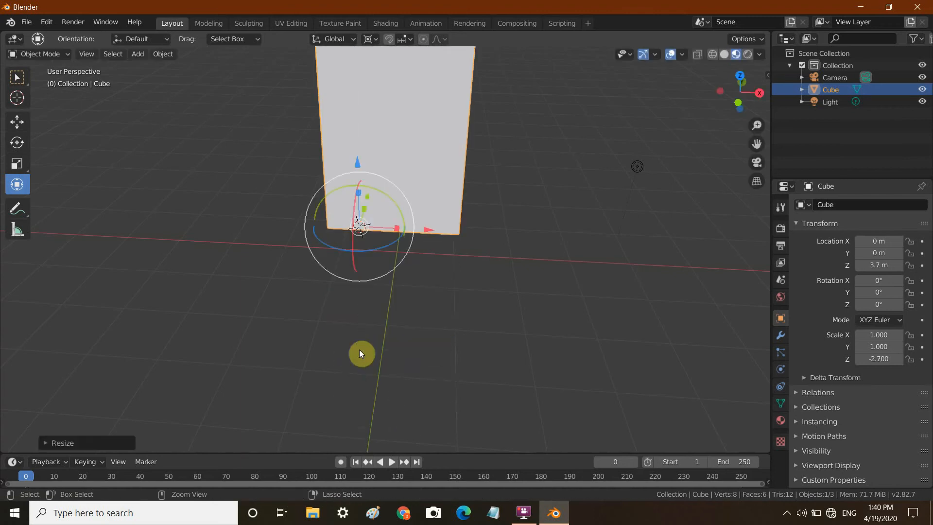
key(ctrl+z)
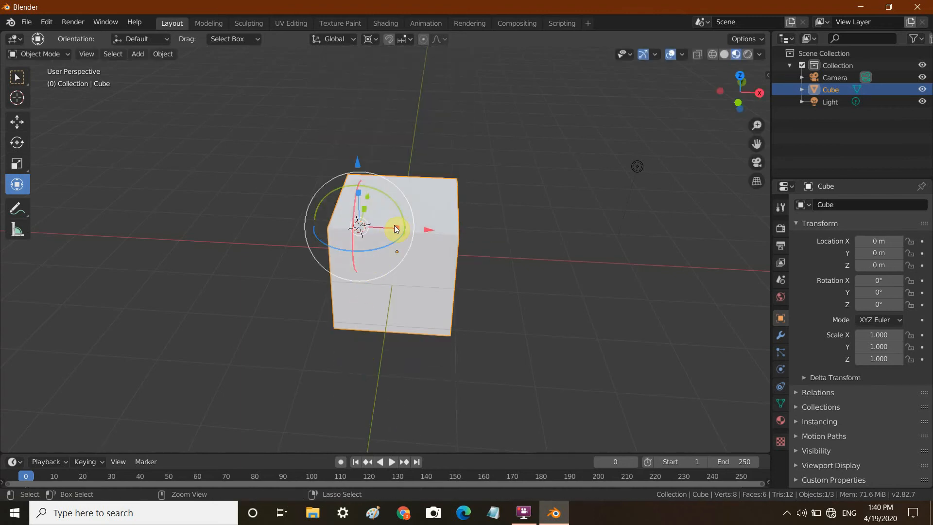
drag(394, 225, 467, 254)
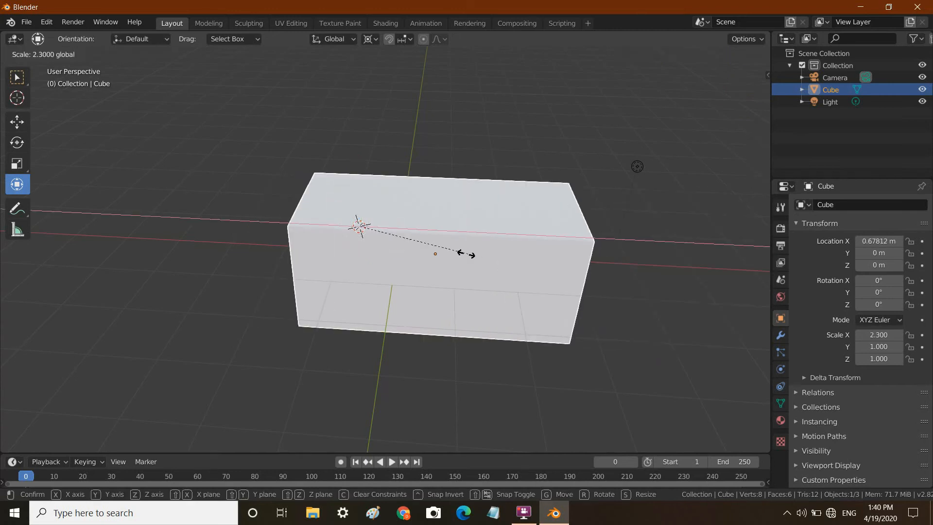
right_click(462, 256)
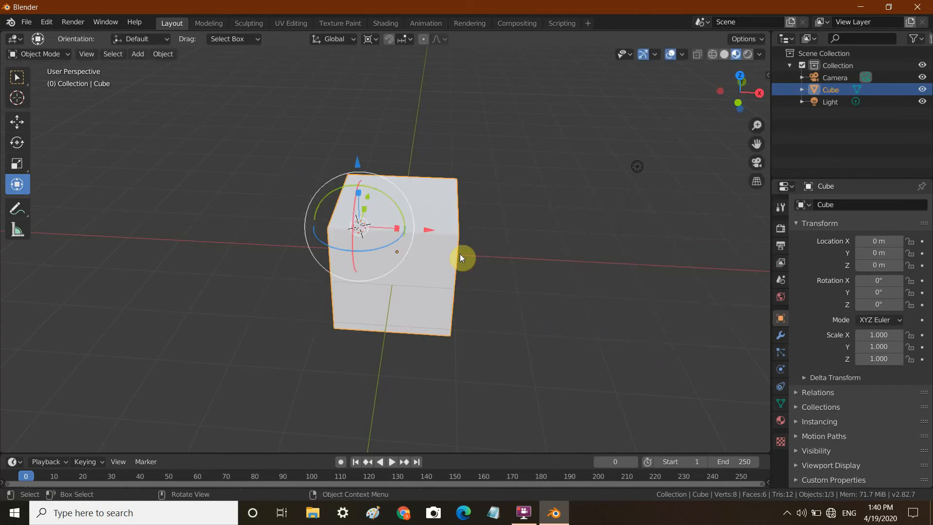
click(524, 512)
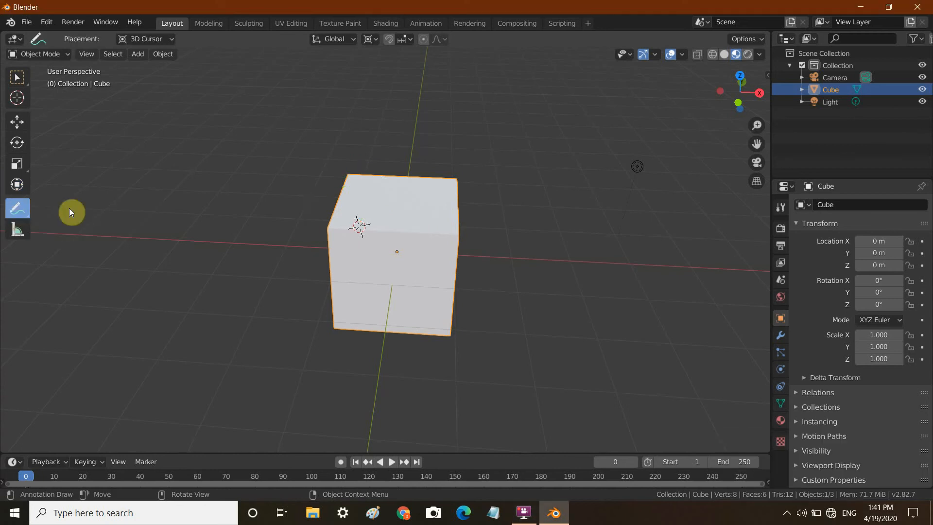
Step: Scribble freehand annotation strokes over the cube with the Annotate tool, and undo all of them
mouse_move(413, 219)
mouse_down()
mouse_move(371, 183)
mouse_move(427, 272)
mouse_move(410, 197)
mouse_move(345, 256)
mouse_move(384, 298)
mouse_move(391, 258)
mouse_move(395, 267)
mouse_move(388, 244)
mouse_up()
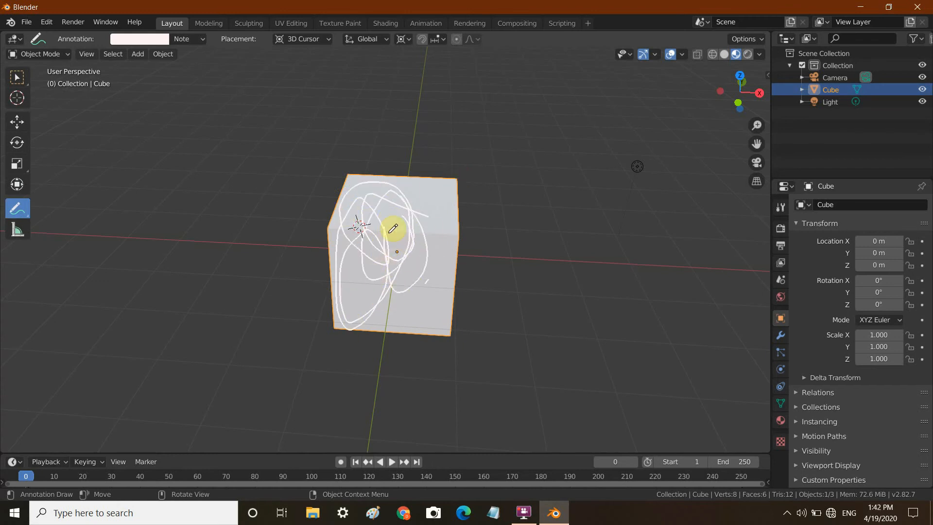
mouse_move(403, 203)
mouse_down()
mouse_move(408, 271)
mouse_move(386, 202)
mouse_move(327, 244)
mouse_move(371, 215)
mouse_up()
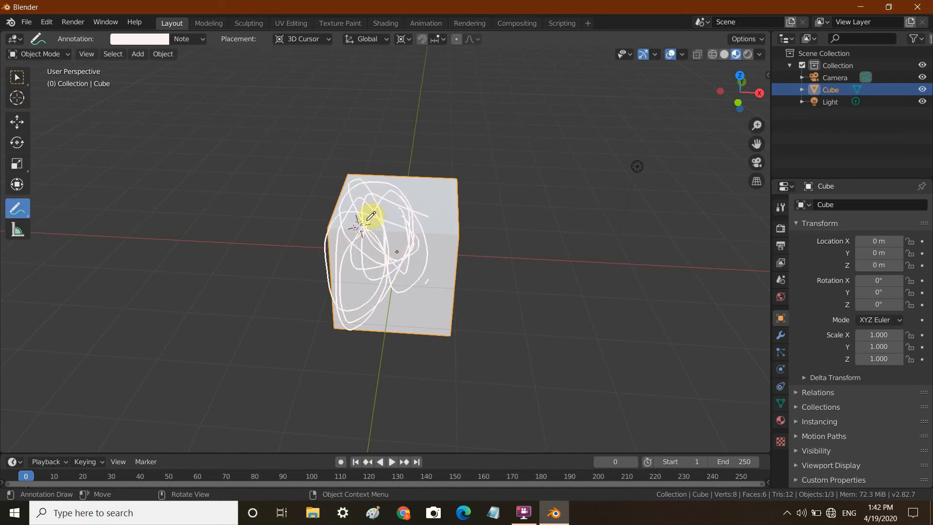
key(ctrl+z)
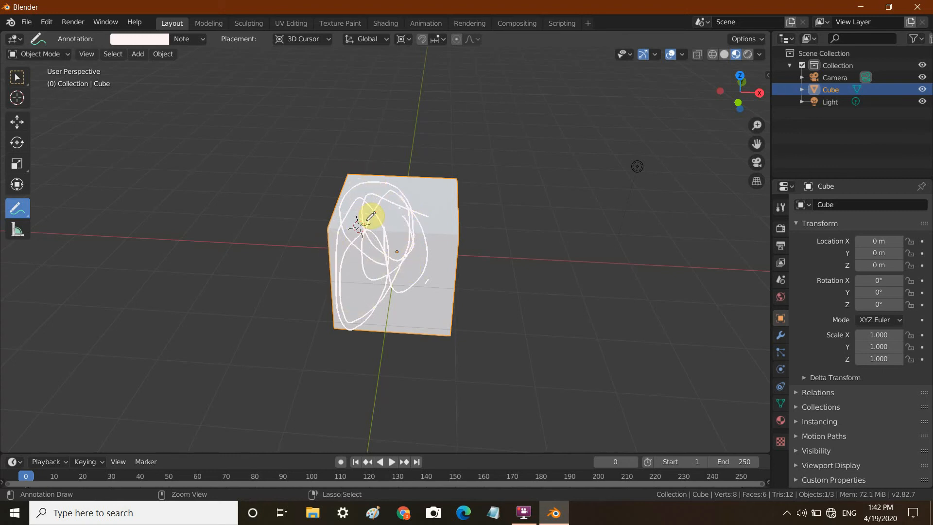
key(ctrl+z)
key(ctrl+z)
key(ctrl+z)
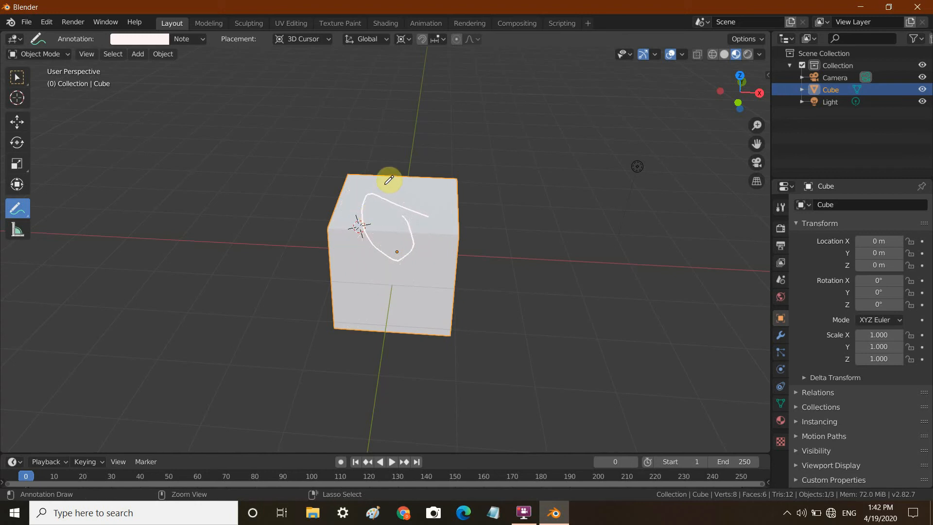
key(ctrl+z)
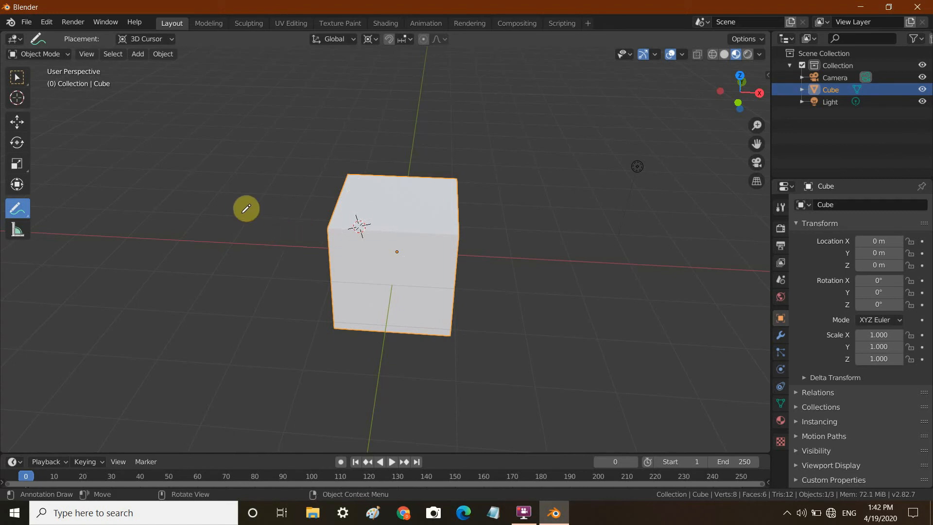
Step: Measure five diagonal distances across the cube with the Measure tool
click(17, 229)
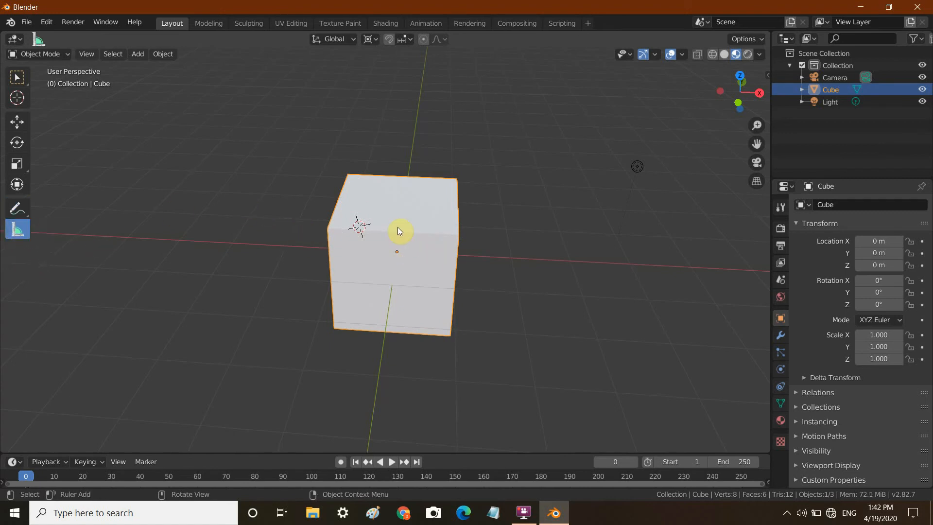
drag(362, 227, 443, 297)
drag(344, 240, 387, 335)
drag(392, 201, 470, 336)
drag(372, 209, 466, 407)
drag(323, 203, 446, 432)
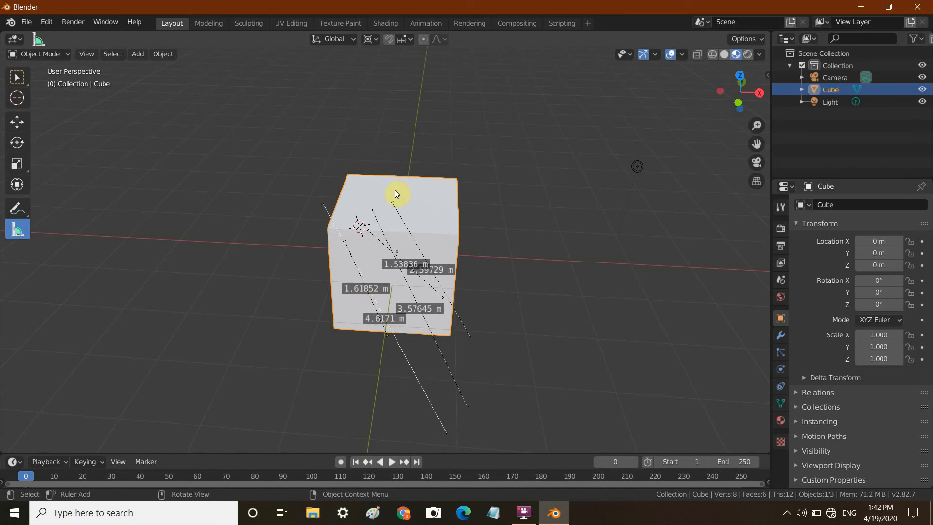
Step: Draw two long rulers from the cube out into empty space, bending the first one into an angle measurement
drag(396, 193, 170, 187)
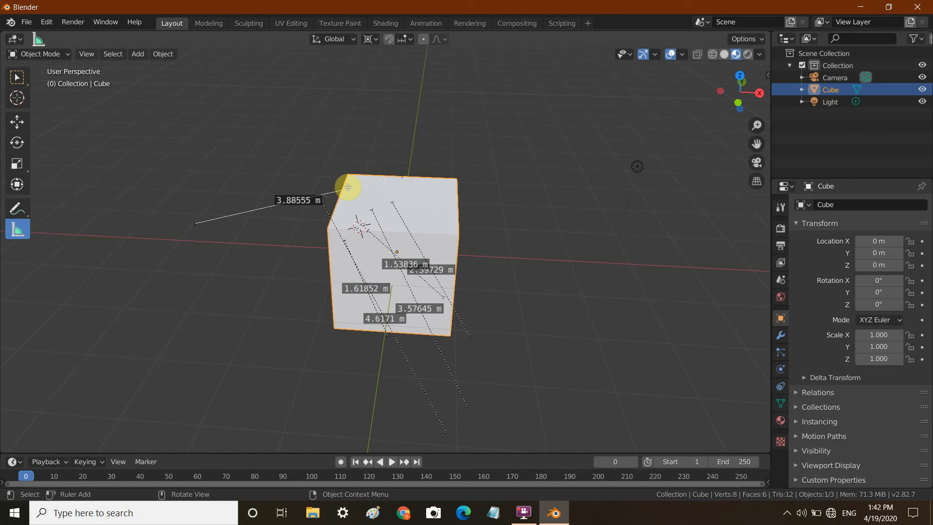
drag(348, 187, 338, 203)
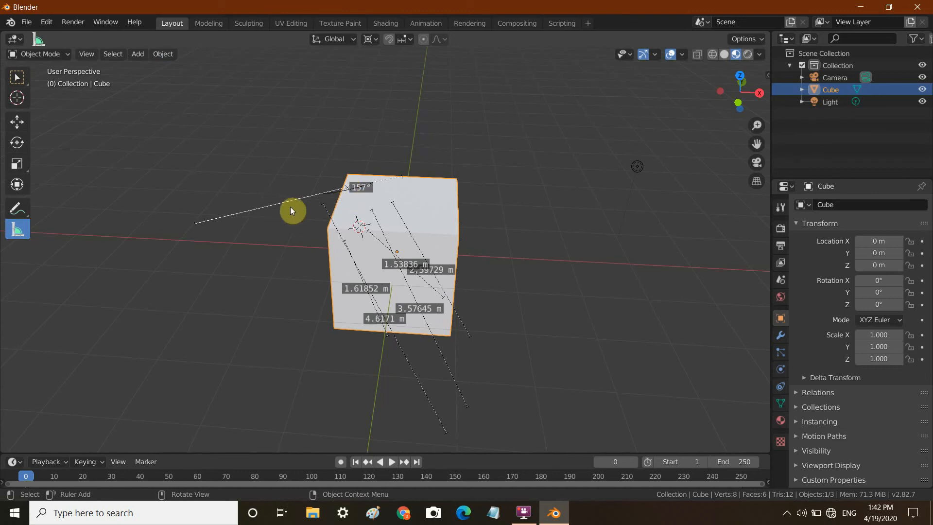
drag(412, 180, 653, 407)
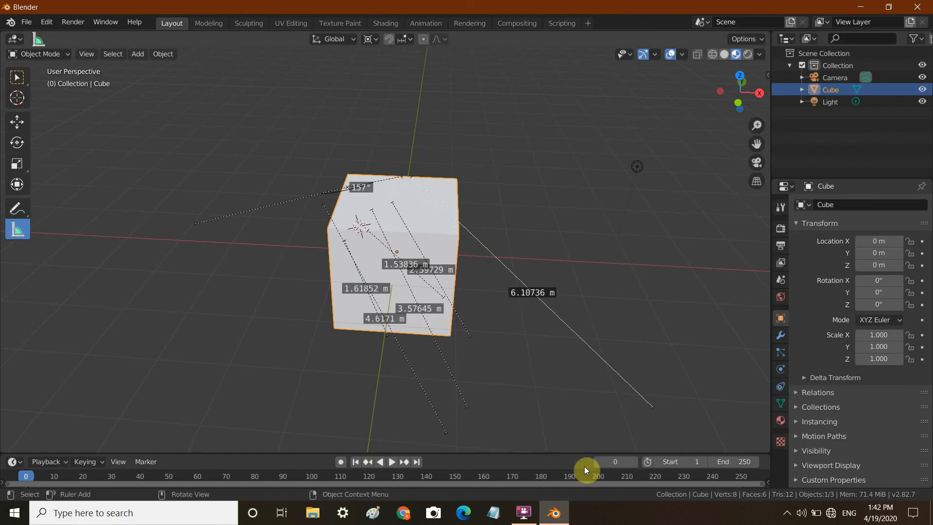
click(535, 515)
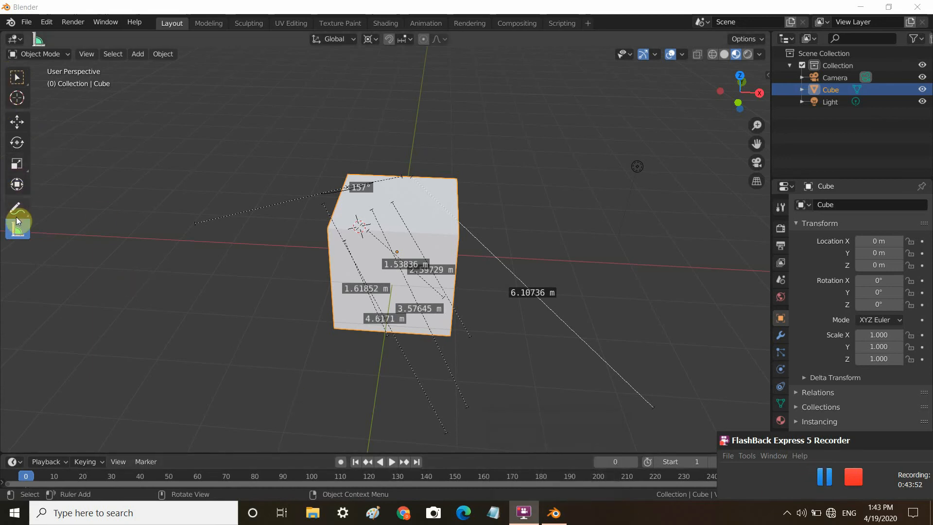
Step: Switch to the Select Box tool and select the Camera object in place of the cube
click(218, 130)
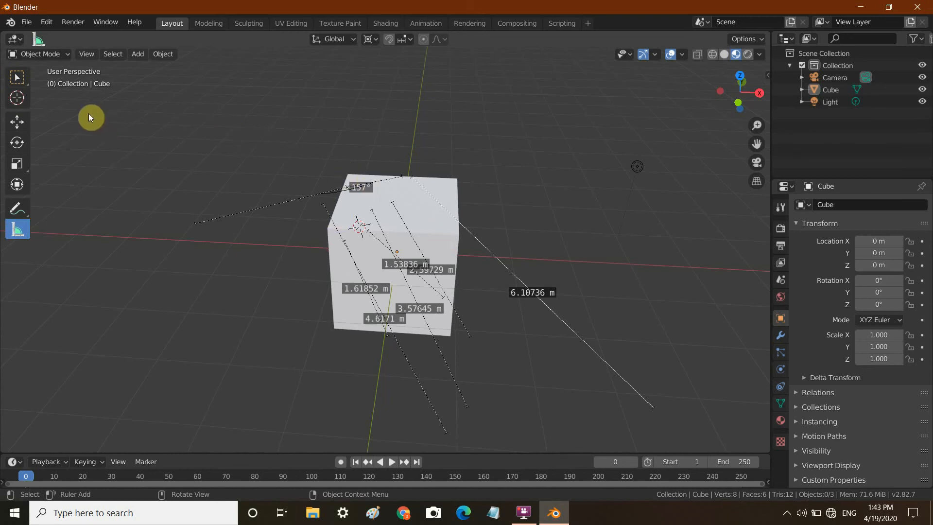
click(17, 77)
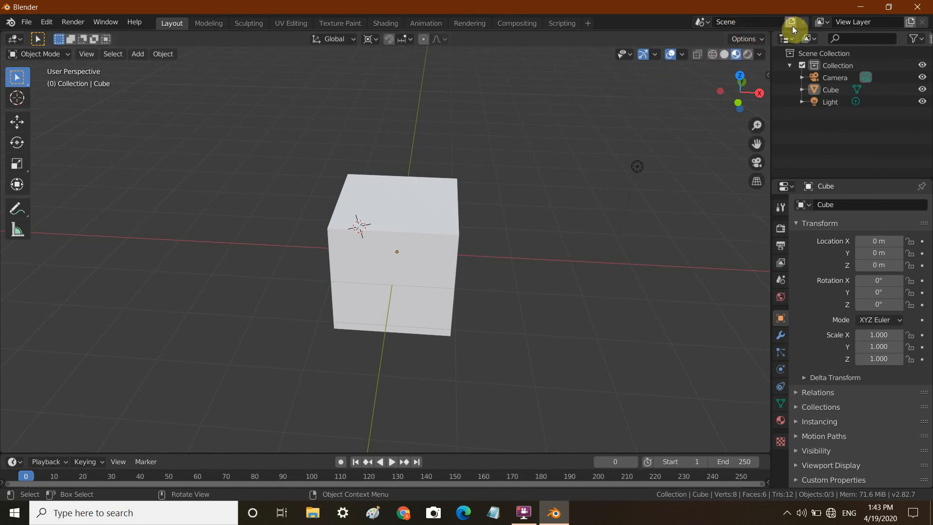
right_click(833, 77)
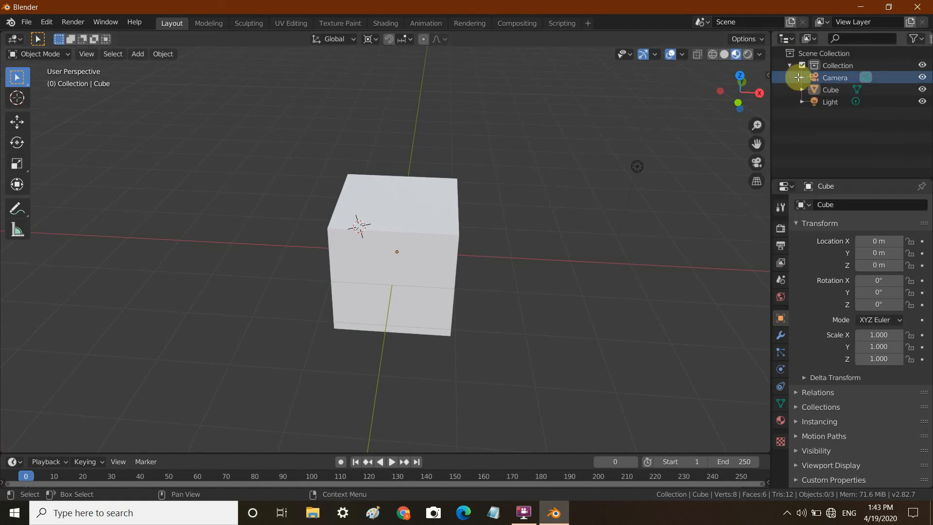
click(824, 78)
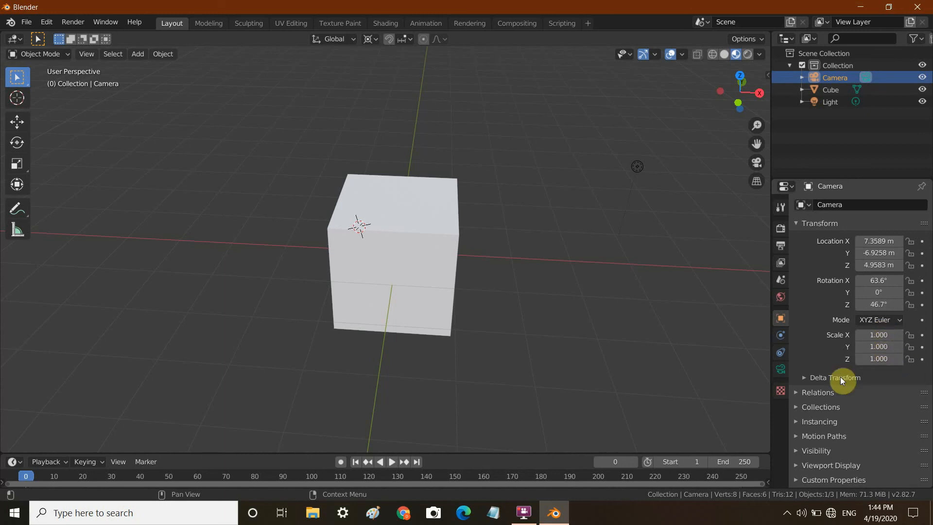
Step: Expand the Relations and Collections sections of the camera's object properties to view their settings
click(806, 394)
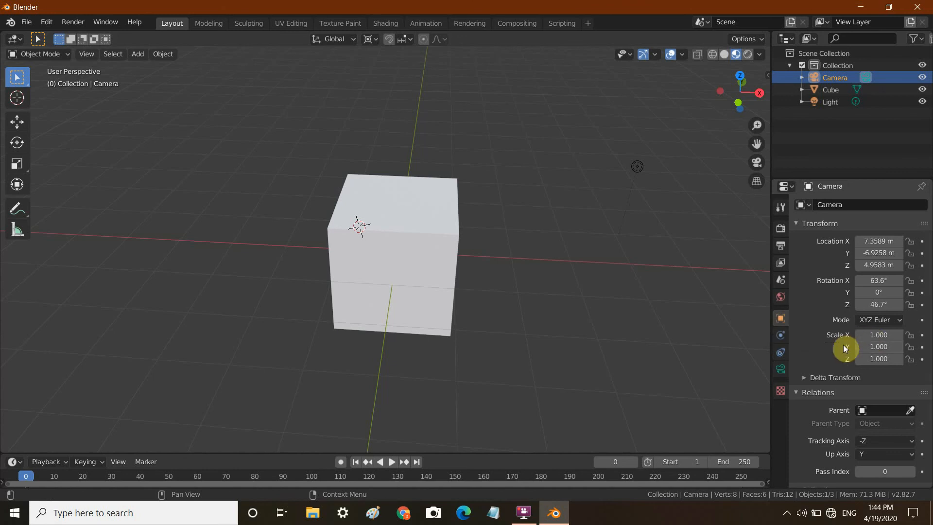
scroll(829, 351, down, 4)
scroll(830, 351, down, 1)
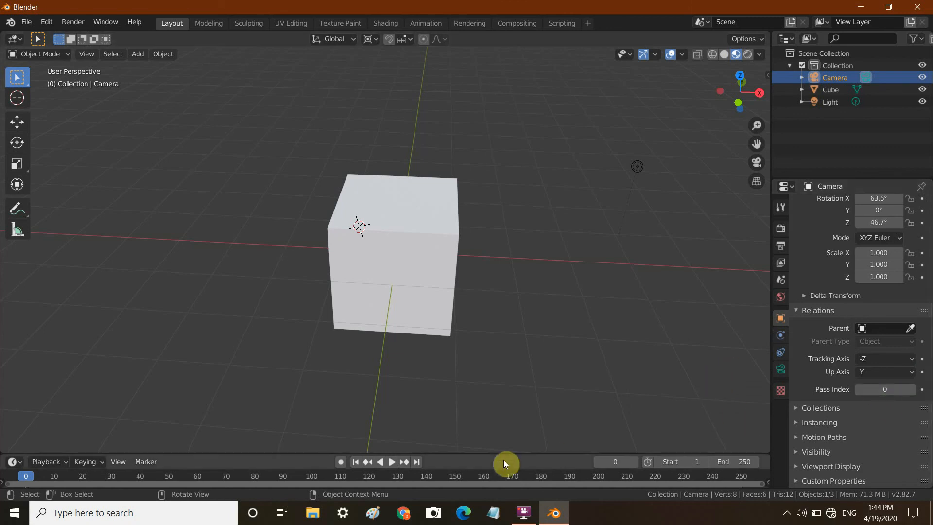
click(524, 511)
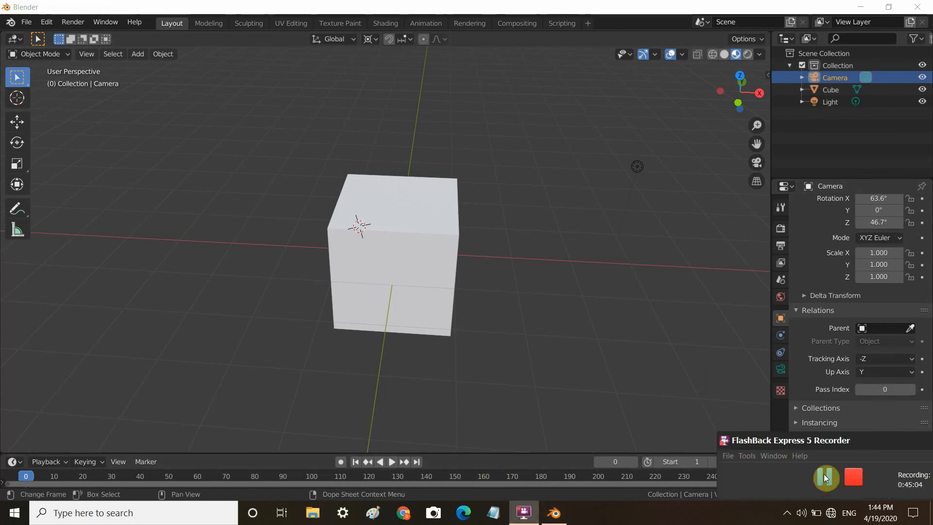
click(814, 411)
scroll(817, 415, down, 3)
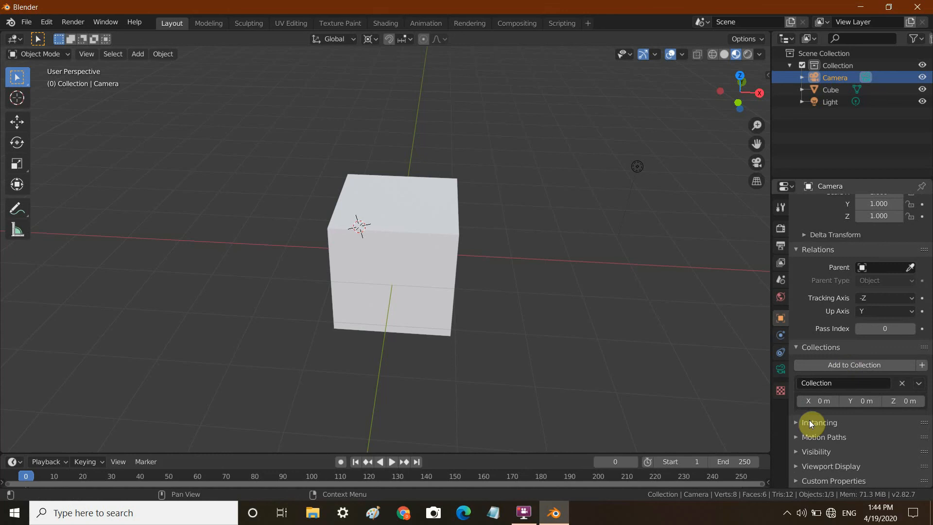
Step: Expand the camera's Instancing section, try the Verts and Faces options, and return it to None
click(797, 423)
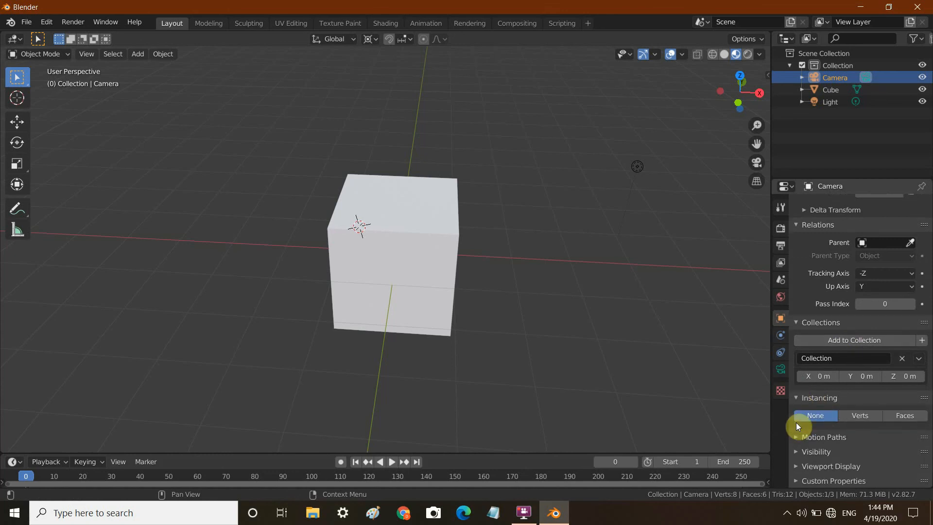
click(861, 416)
click(891, 410)
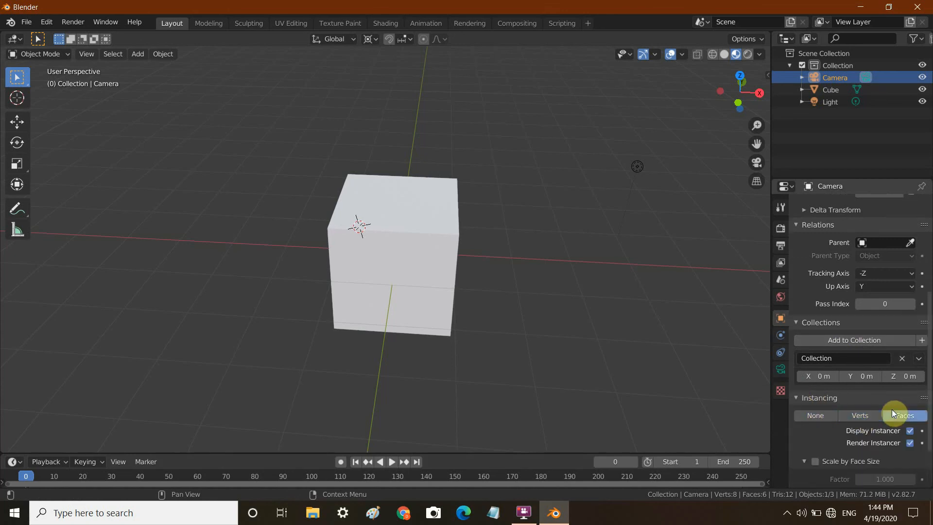
click(855, 417)
click(812, 416)
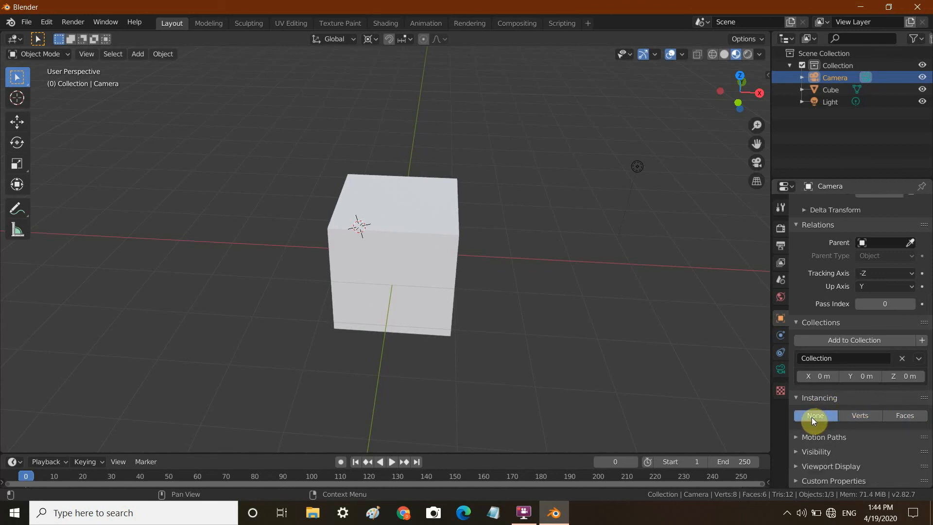
click(541, 516)
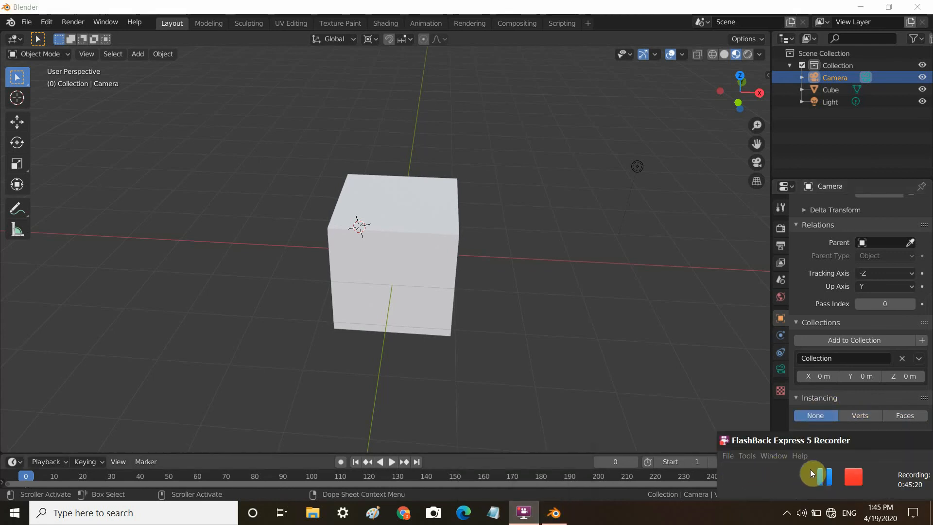
click(829, 479)
click(830, 479)
click(735, 363)
Step: Expand the camera's Motion Paths, Visibility and Viewport Display sections to examine their options
click(808, 439)
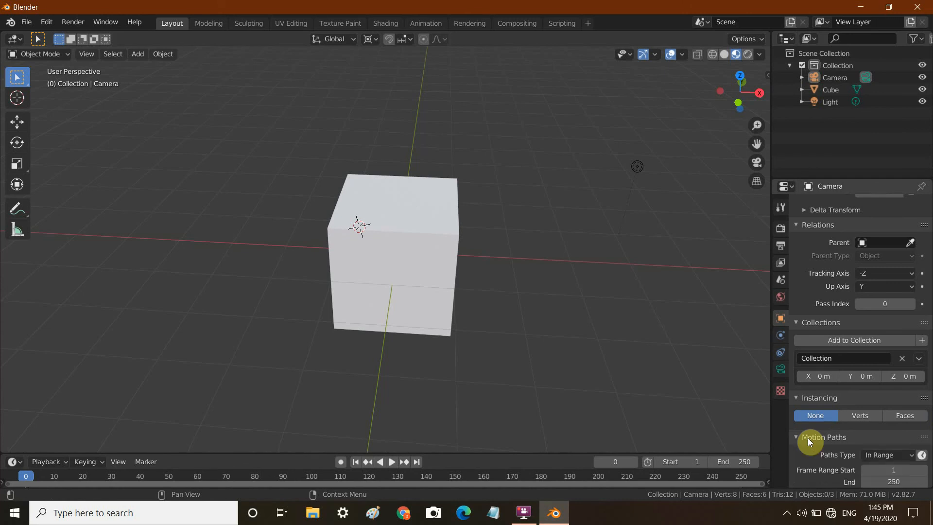
scroll(808, 438, down, 5)
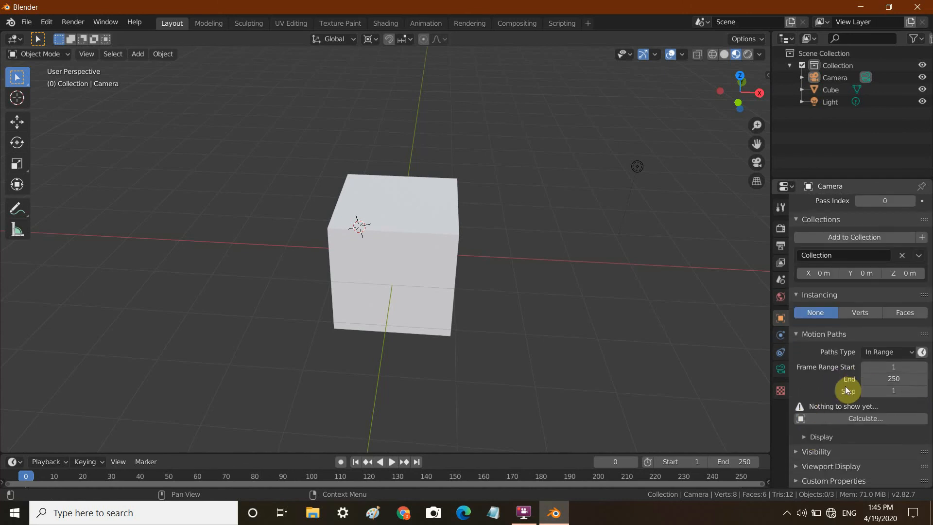
click(806, 447)
scroll(806, 447, down, 3)
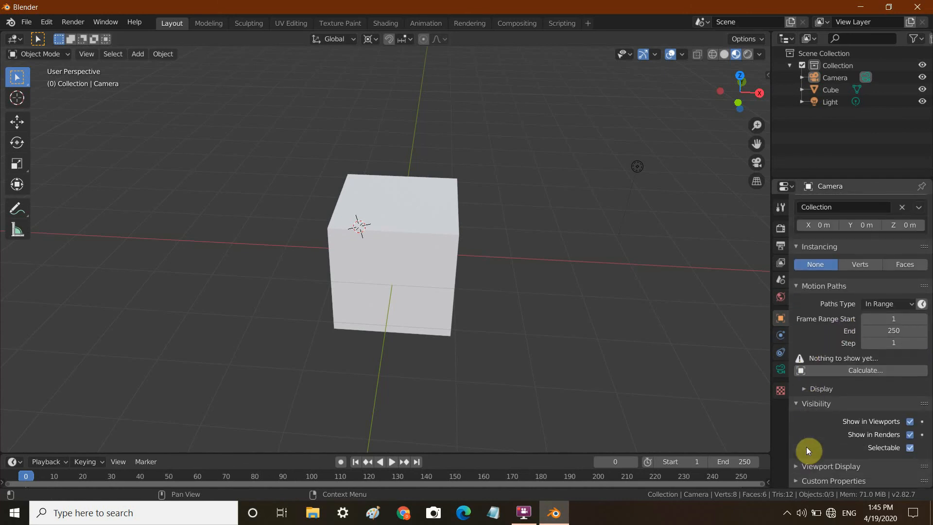
click(814, 465)
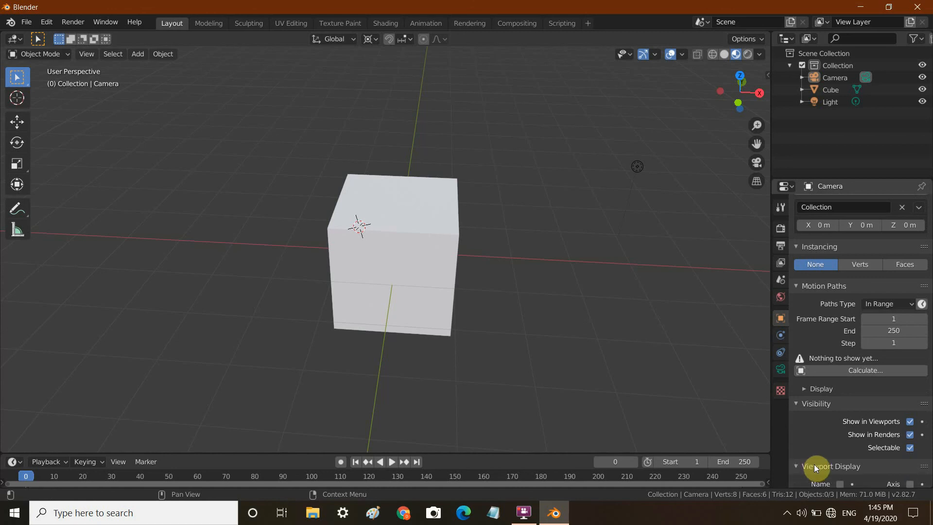
scroll(814, 464, down, 3)
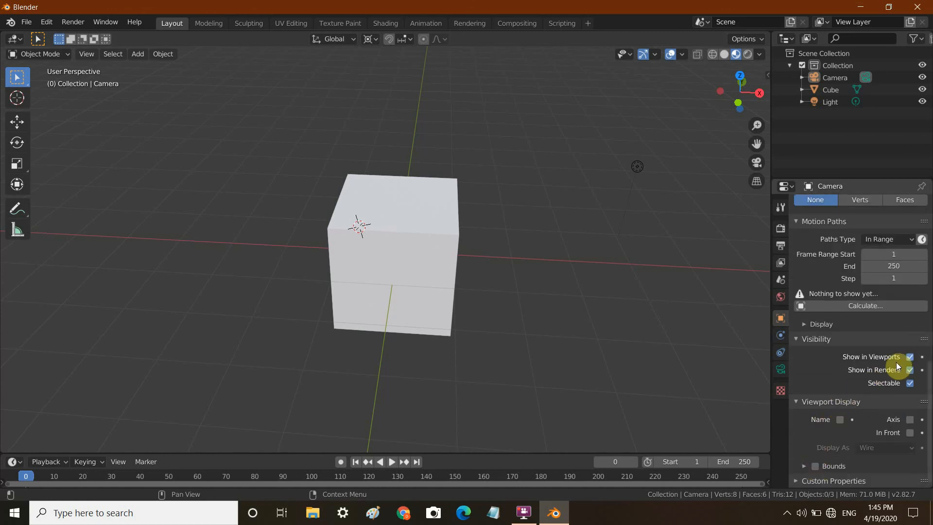